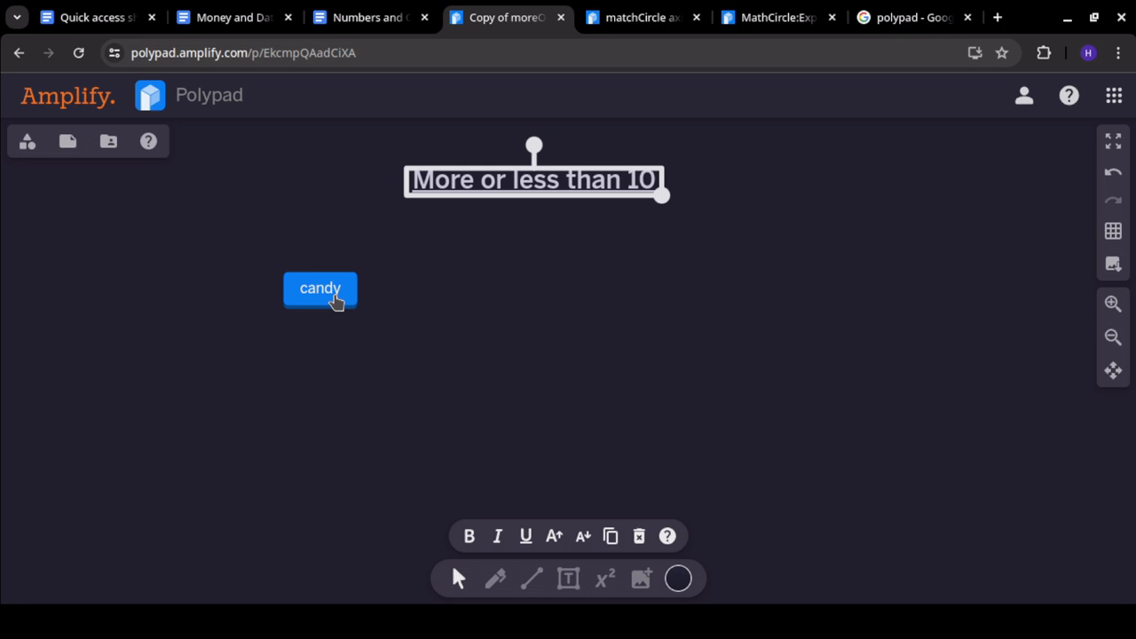
# Switch to a new browser window and open a blank Polypad canvas
pyautogui.click(334, 300)
pyautogui.click(183, 625)
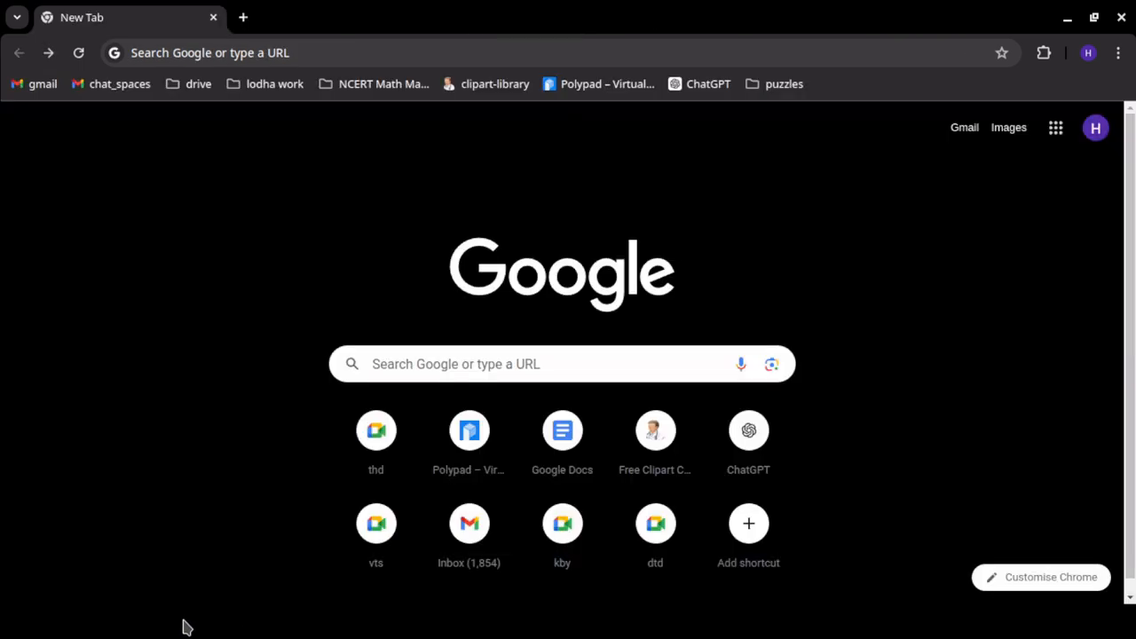
pyautogui.click(237, 44)
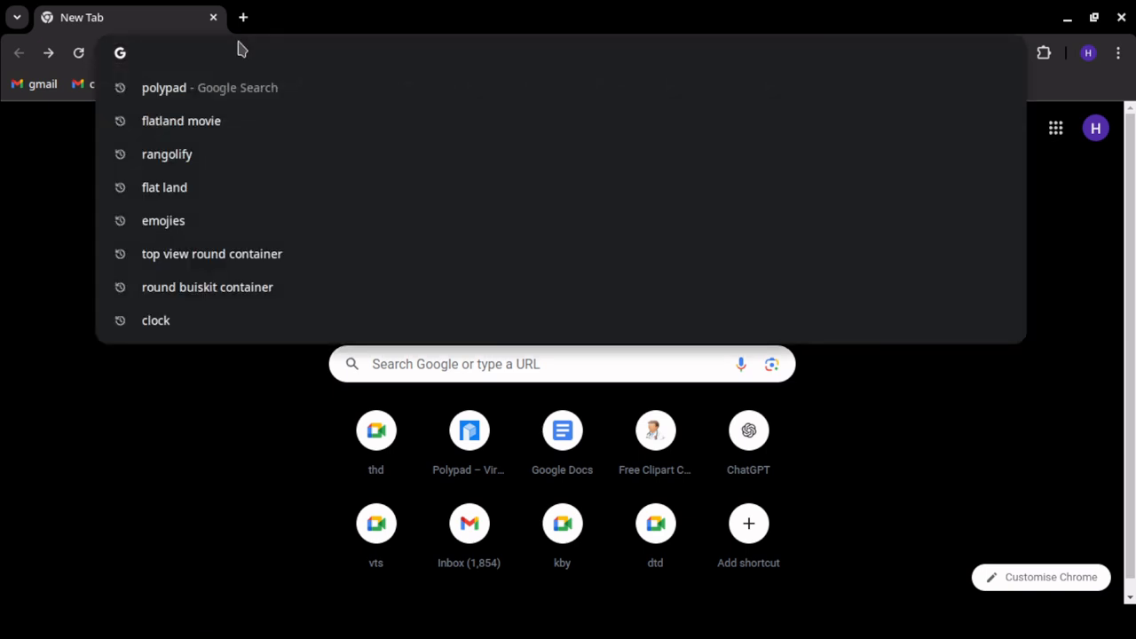
pyautogui.write('po')
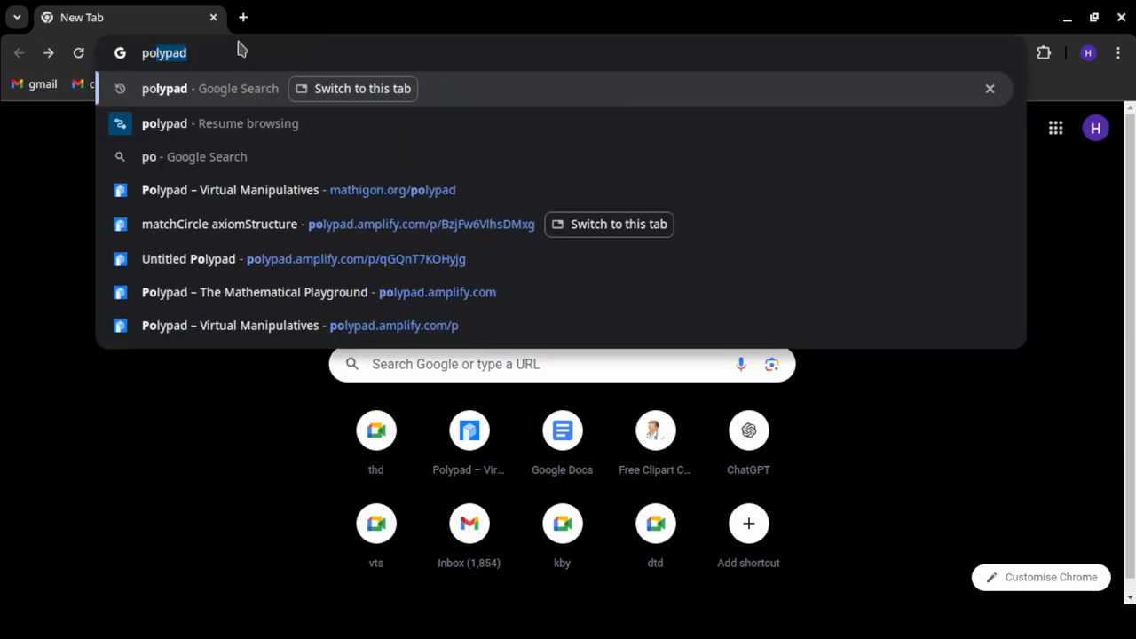
pyautogui.press('Down')
pyautogui.press('Down')
pyautogui.press('Down')
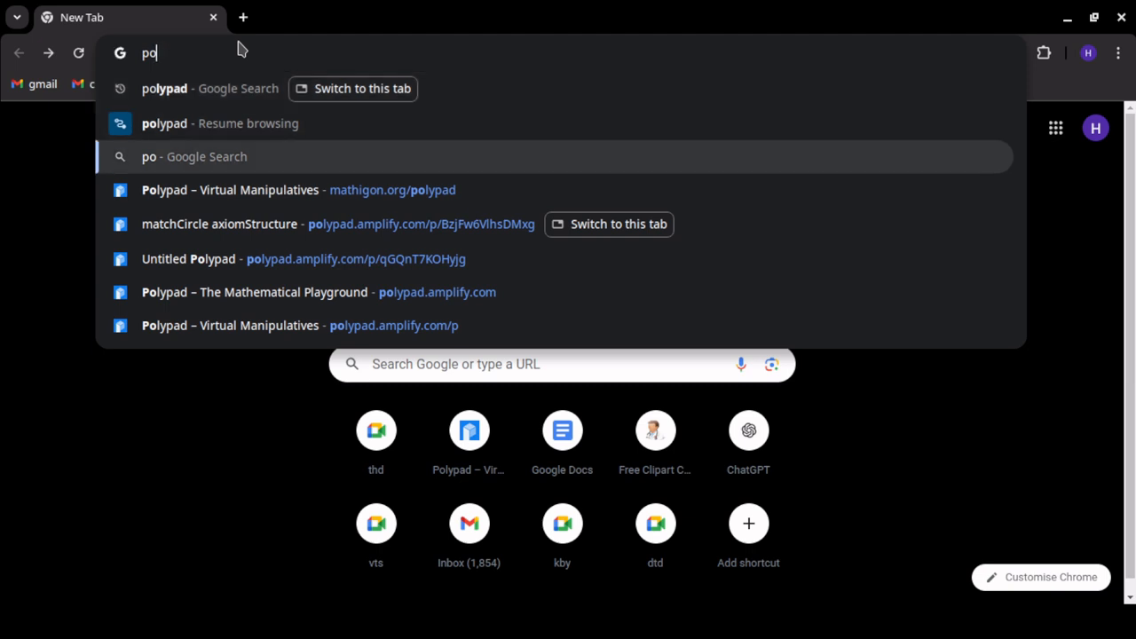
pyautogui.press('Return')
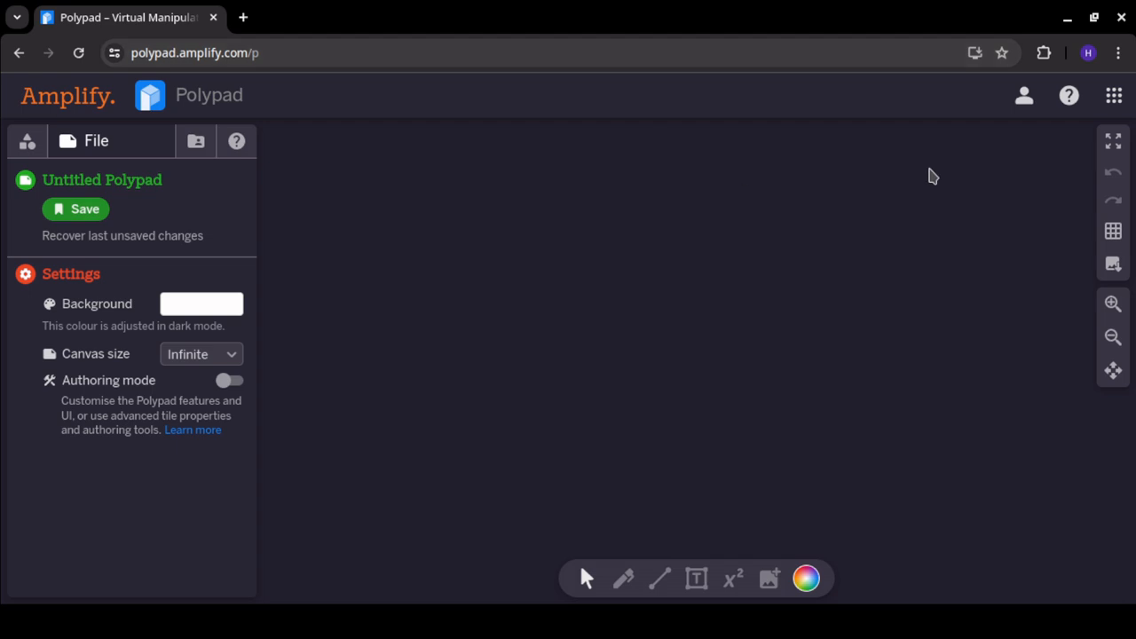
# Check the signed-in account in Polypad, then collapse the file settings
pyautogui.click(1026, 102)
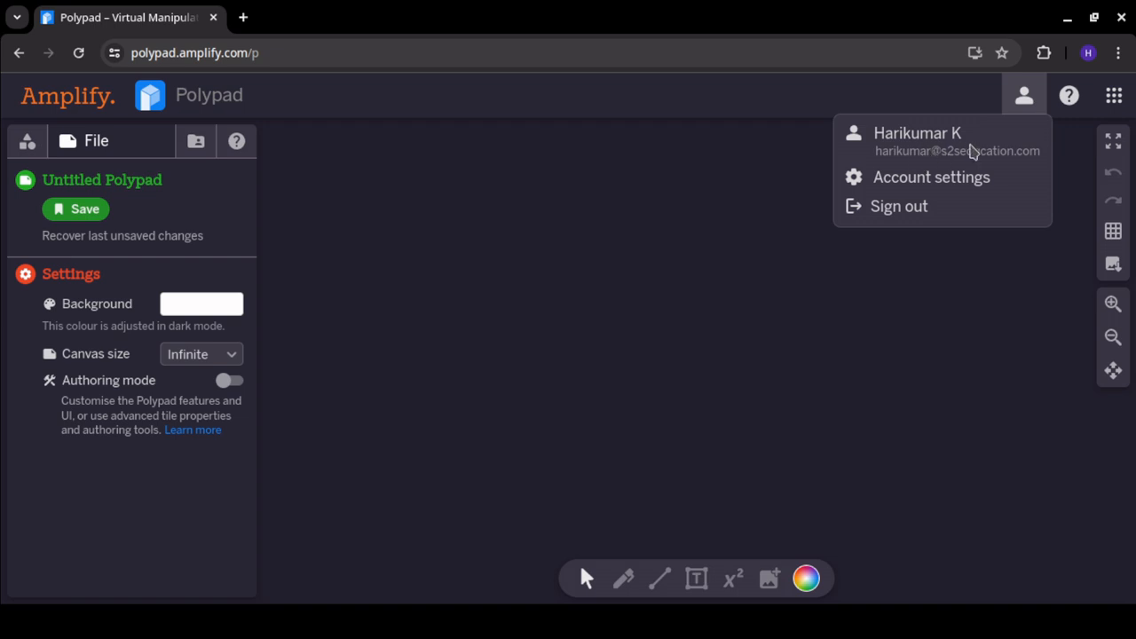
pyautogui.click(756, 182)
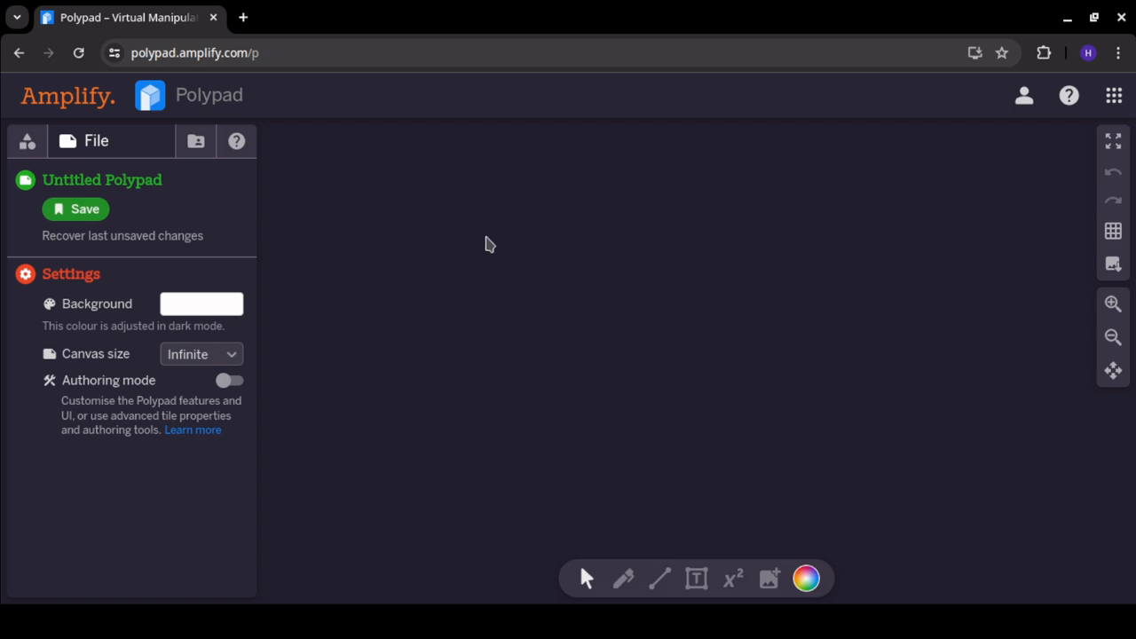
pyautogui.click(144, 151)
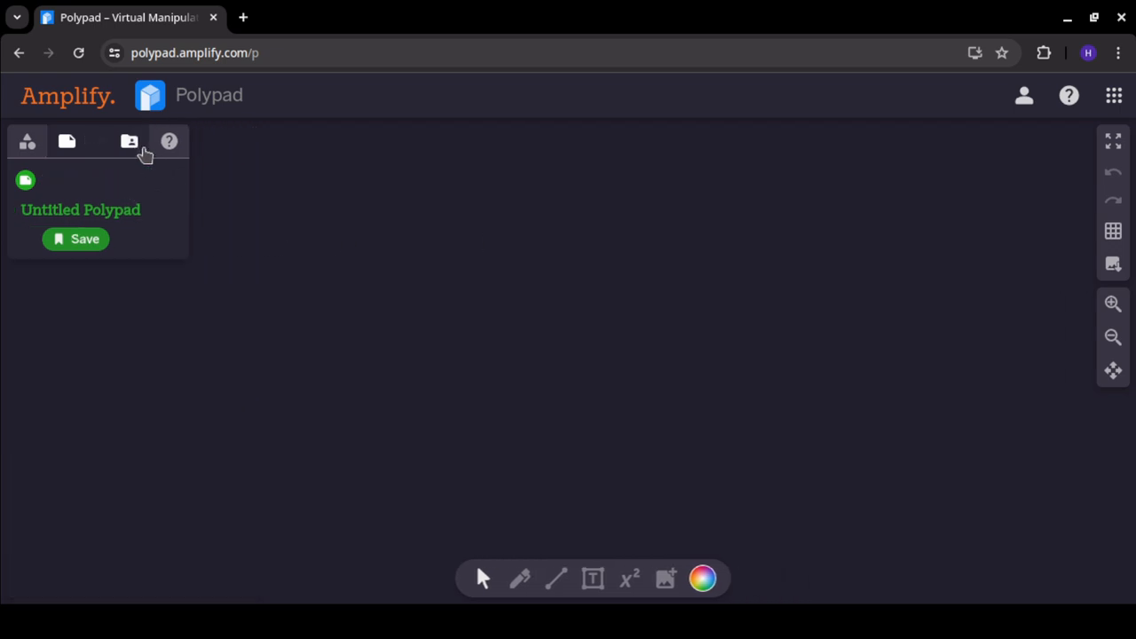
# Place a triangle, a square and a pentagon tile on the canvas, attaching the square beneath the pentagon
pyautogui.click(19, 154)
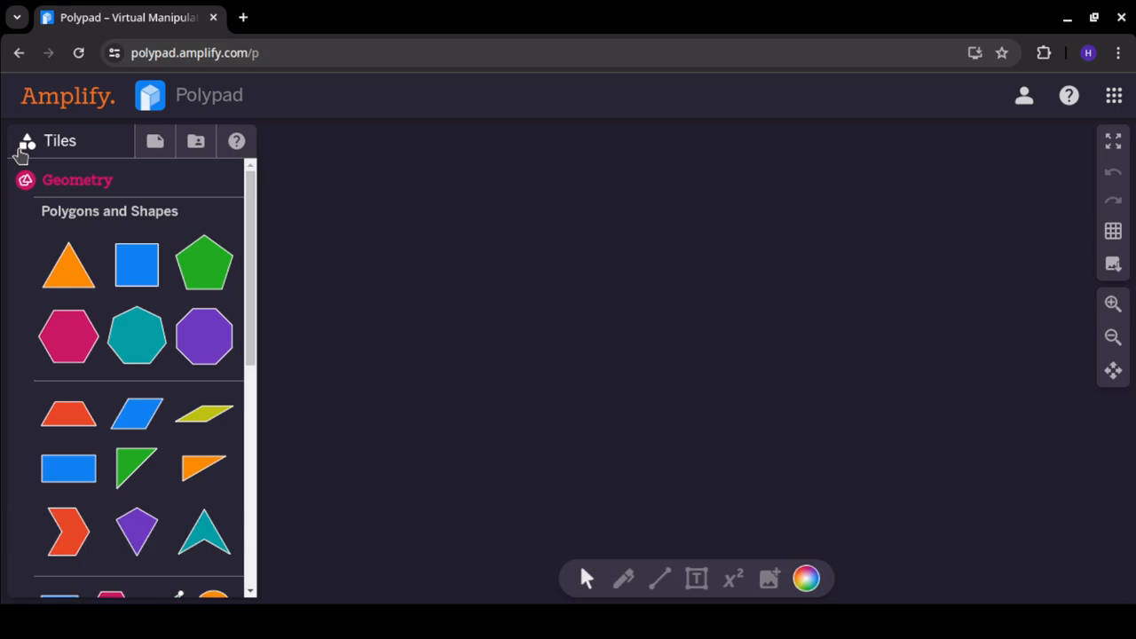
pyautogui.moveTo(71, 268); pyautogui.dragTo(429, 236)
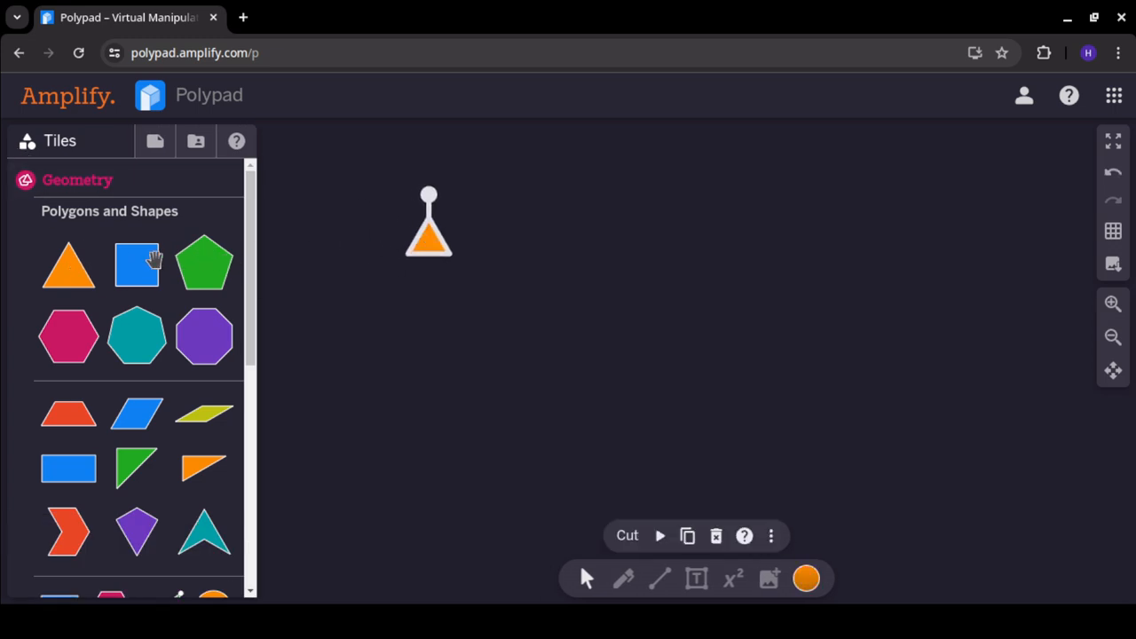
pyautogui.moveTo(154, 258); pyautogui.dragTo(495, 247)
pyautogui.moveTo(208, 264); pyautogui.dragTo(572, 234)
pyautogui.moveTo(502, 256); pyautogui.dragTo(569, 289)
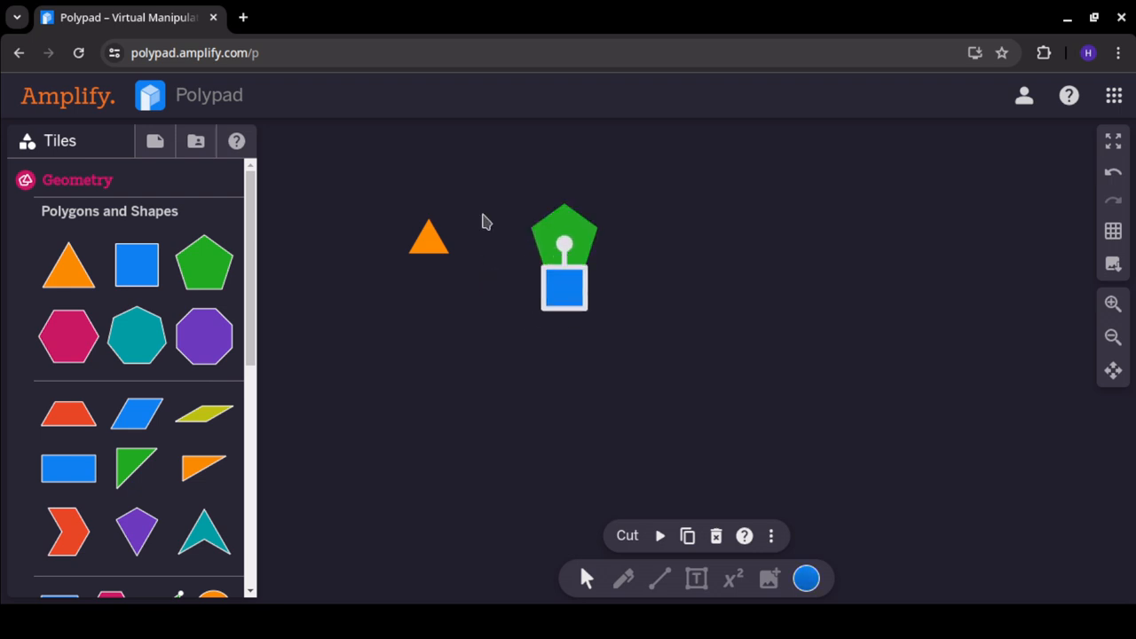
# Delete the triangle, square and pentagon together and collapse the tile library
pyautogui.moveTo(479, 162); pyautogui.dragTo(630, 314)
pyautogui.moveTo(384, 169); pyautogui.dragTo(671, 347)
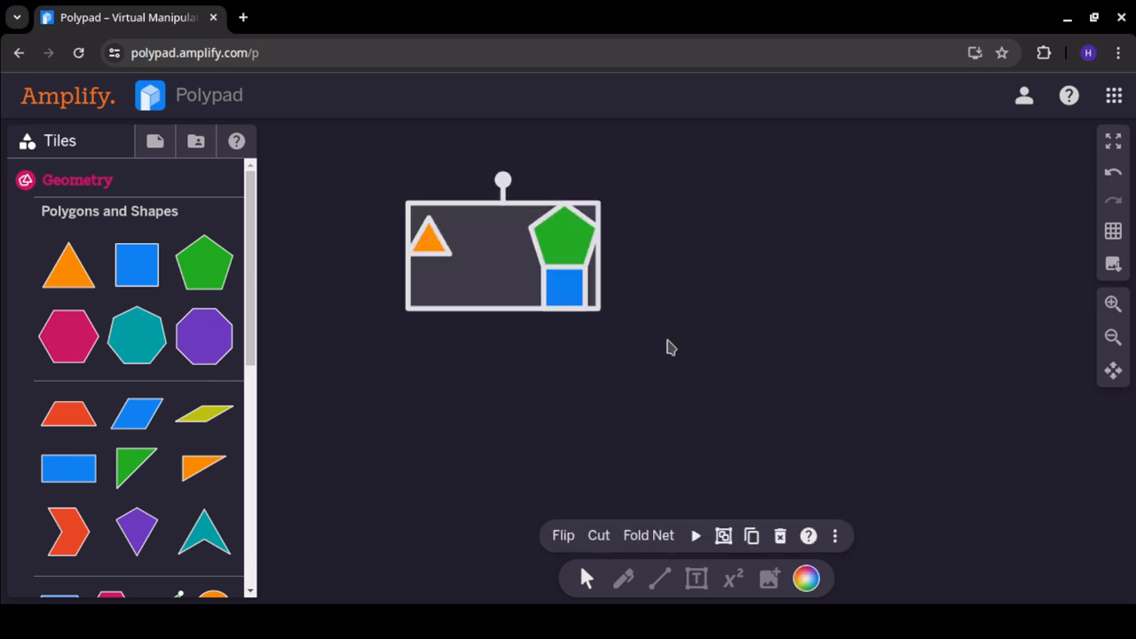
pyautogui.press('Delete')
pyautogui.click(84, 143)
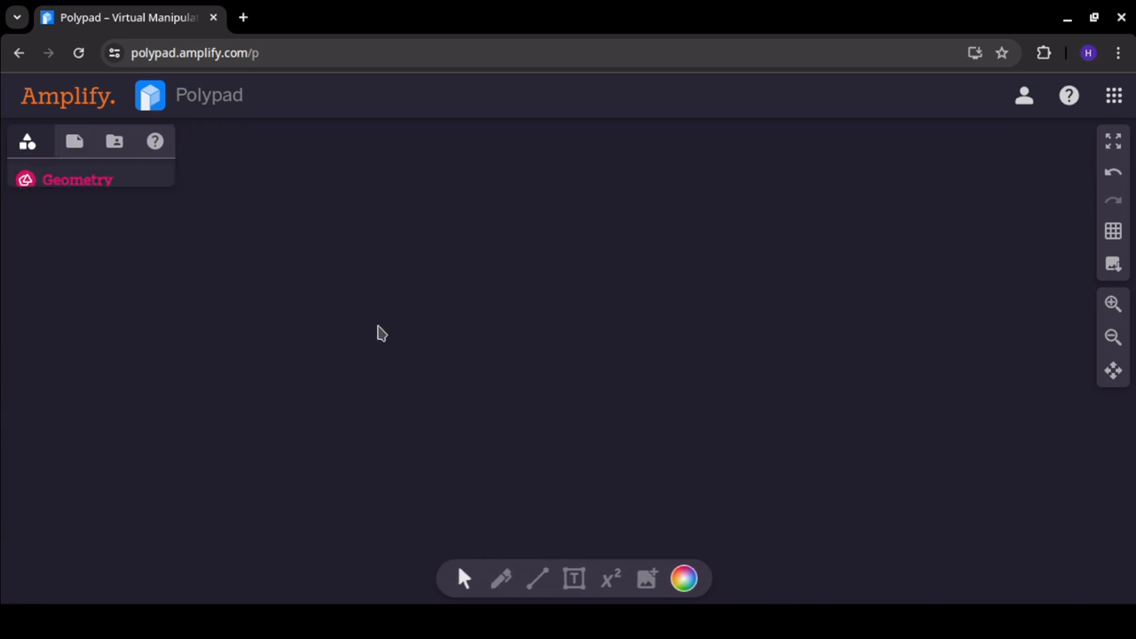
# Add a text box reading "More or Less than 10" near the top of the canvas
pyautogui.click(568, 579)
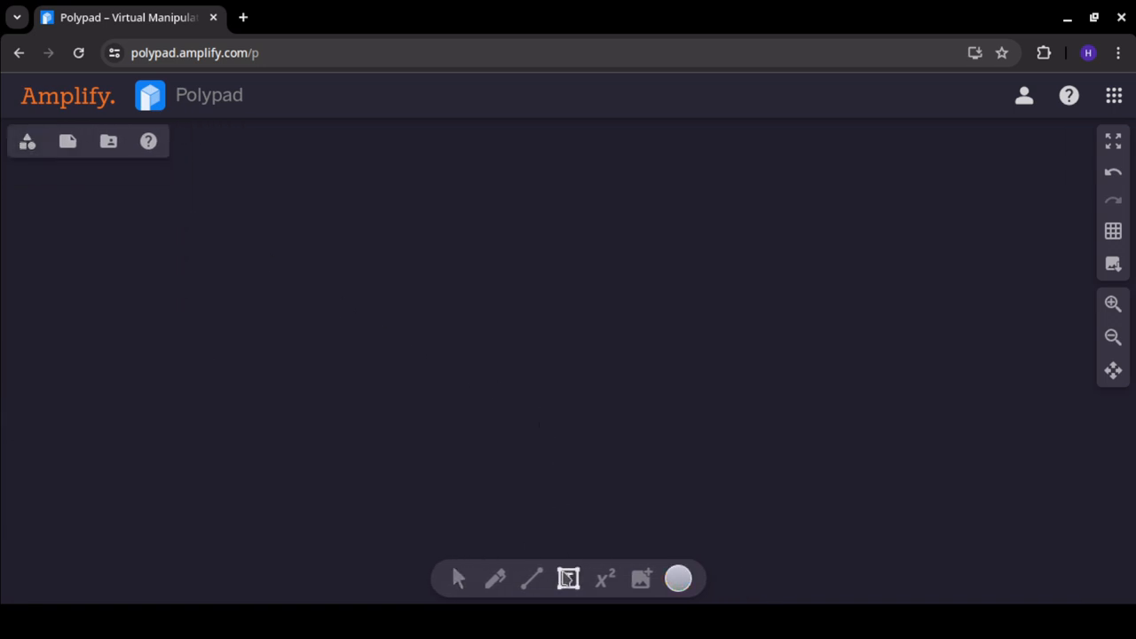
pyautogui.click(455, 219)
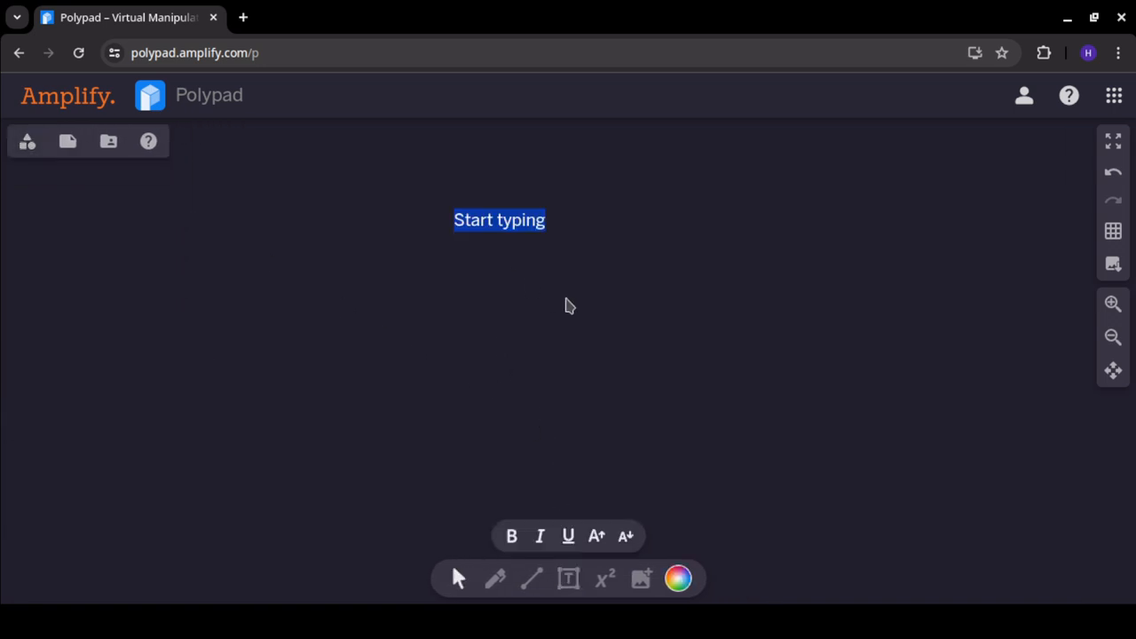
pyautogui.write('More o')
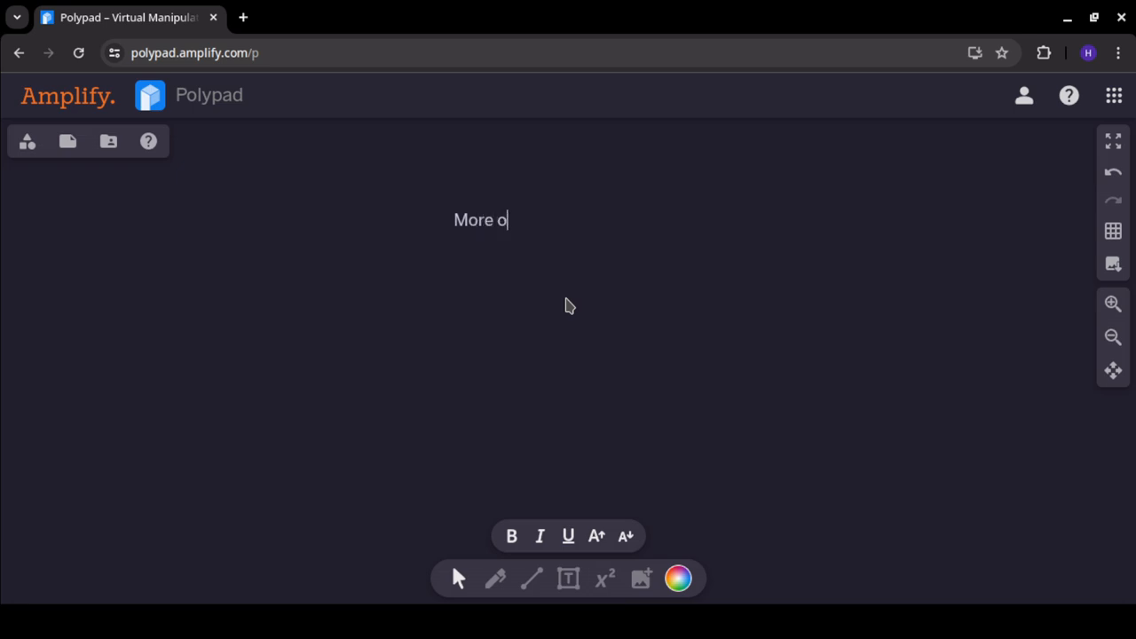
pyautogui.write('r Less than 10')
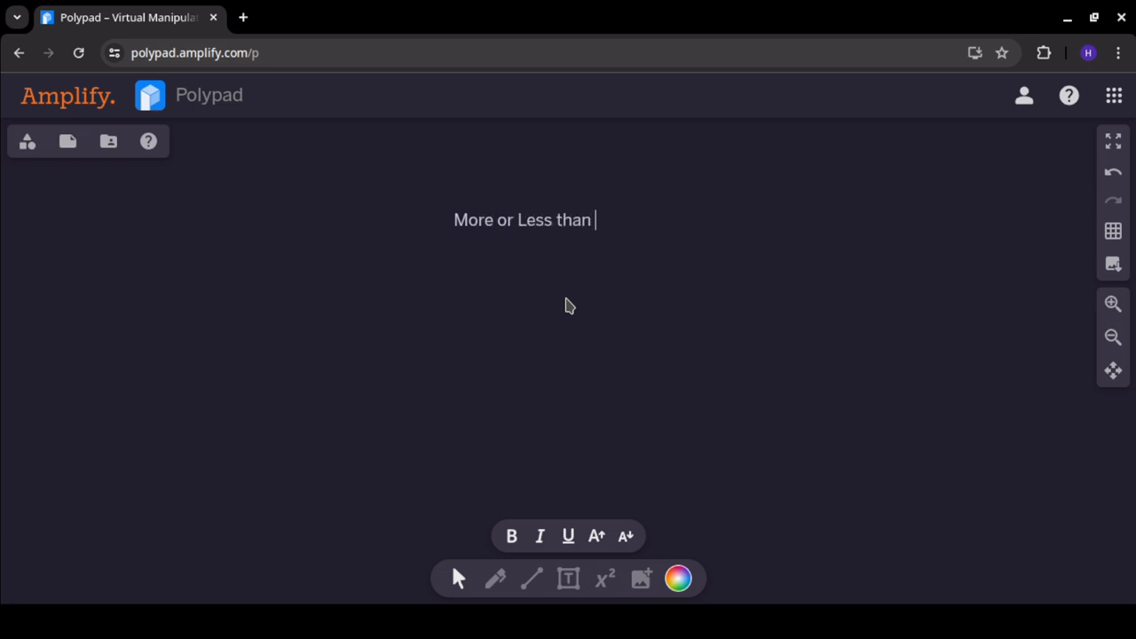
# Make the whole title text bold and underlined, and enlarge its font by two increments
pyautogui.hotkey('shift', 'Left')
pyautogui.hotkey('shift', 'Left')
pyautogui.hotkey('ctrl', 'shift', 'Left')
pyautogui.hotkey('ctrl', 'shift', 'Left')
pyautogui.hotkey('ctrl', 'shift', 'Left')
pyautogui.hotkey('ctrl', 'shift', 'Left')
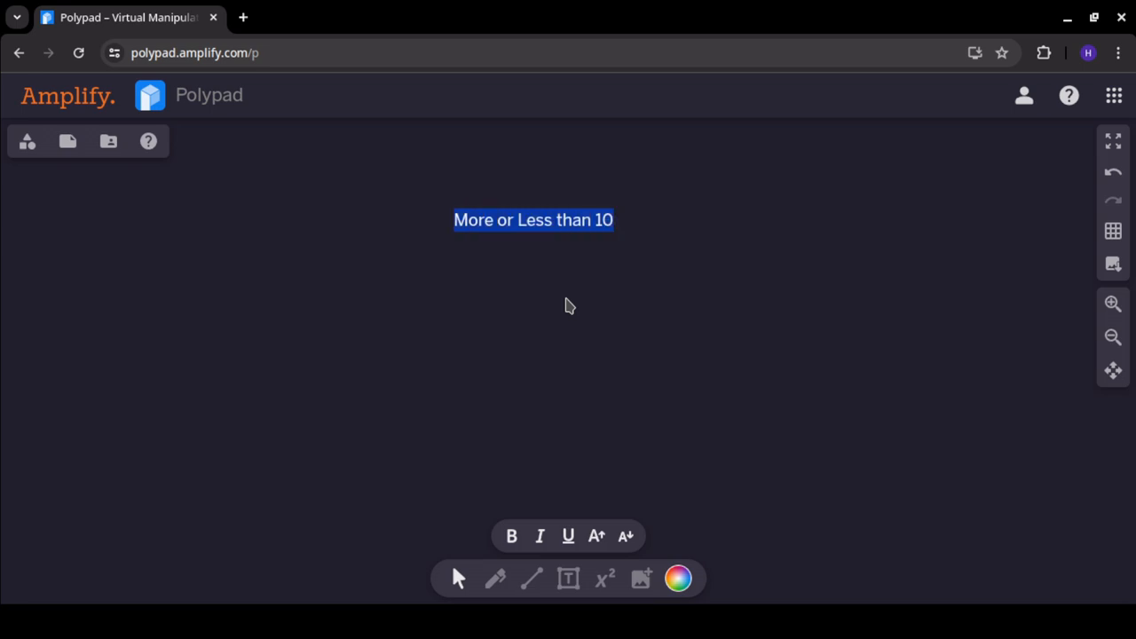
pyautogui.hotkey('ctrl', 'b')
pyautogui.hotkey('ctrl', 'u')
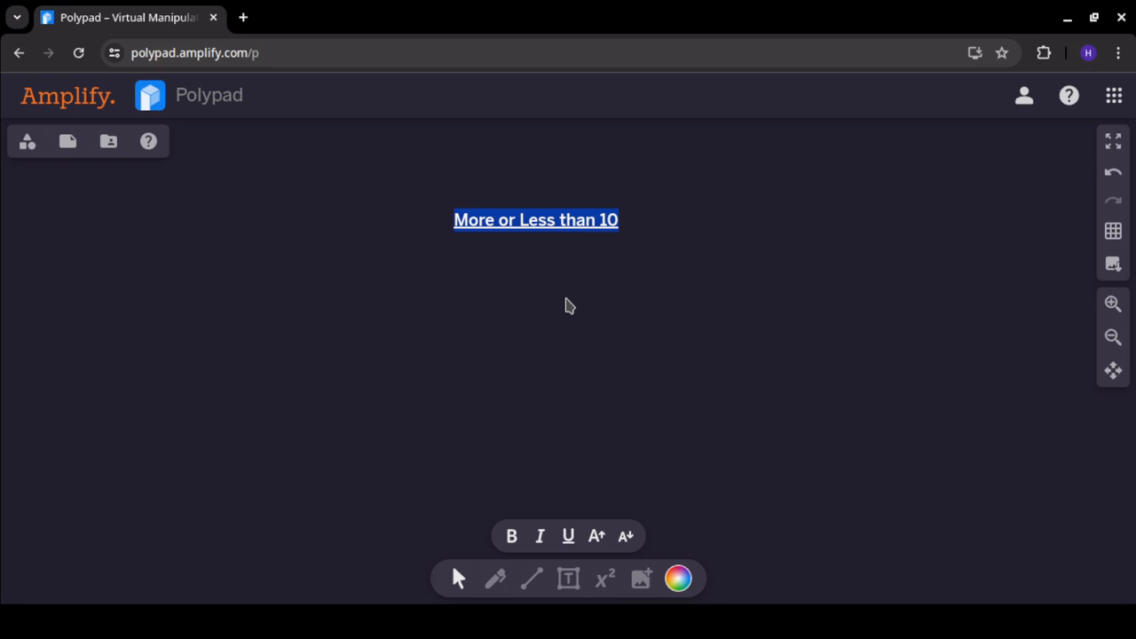
pyautogui.click(598, 536)
pyautogui.click(598, 536)
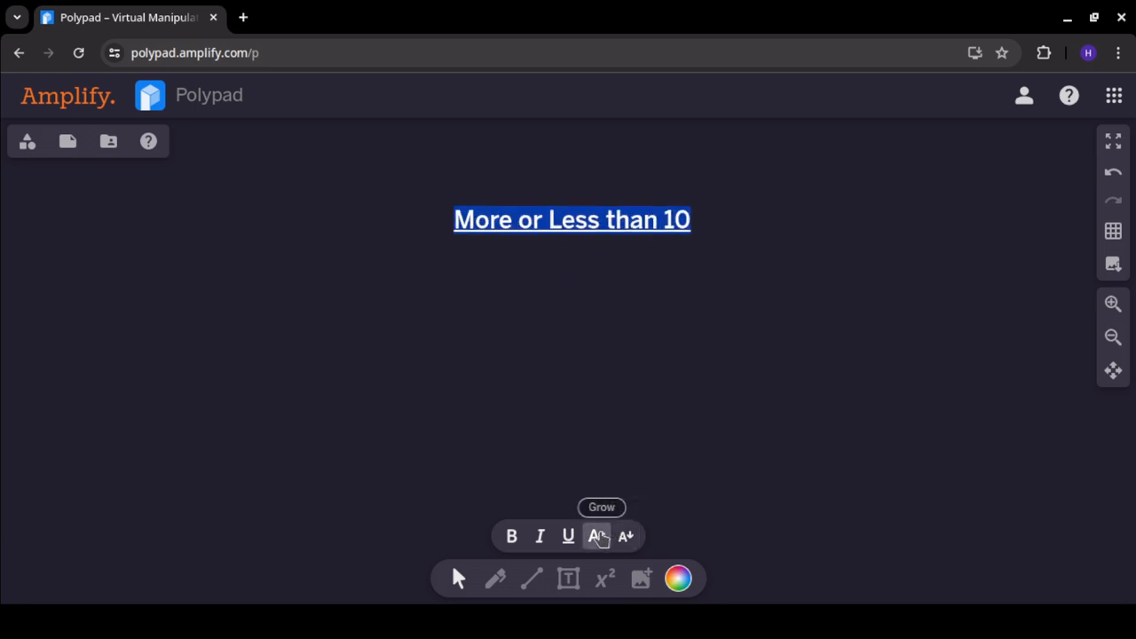
pyautogui.click(602, 415)
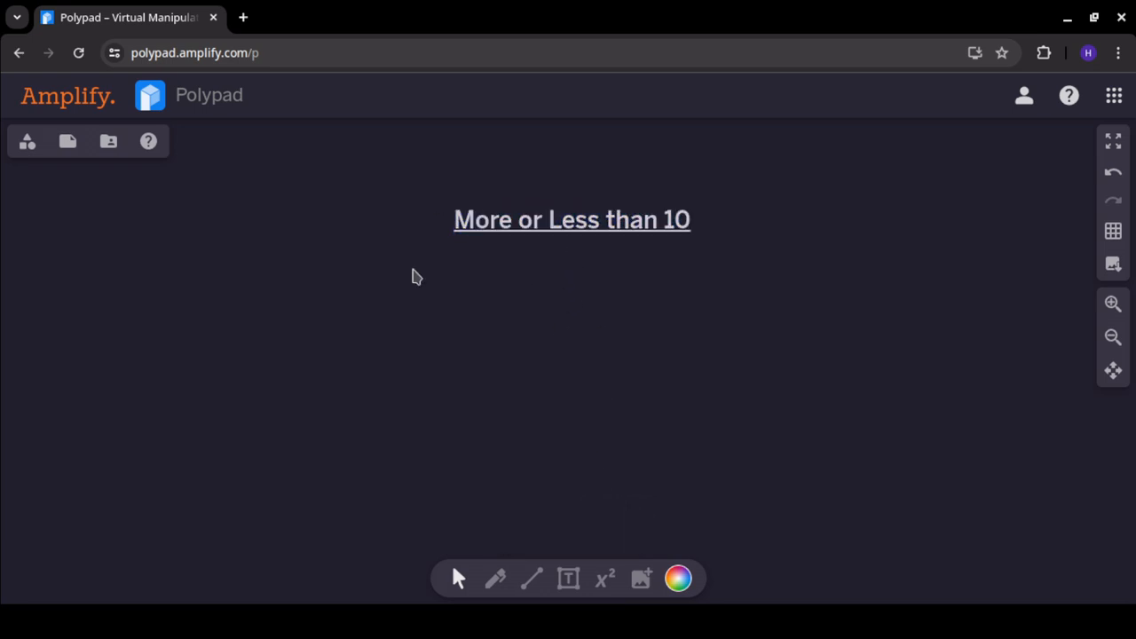
# Switch to the Dolphin file manager and insert candies5.png from the test folder onto the Polypad canvas, beneath the title
pyautogui.click(223, 622)
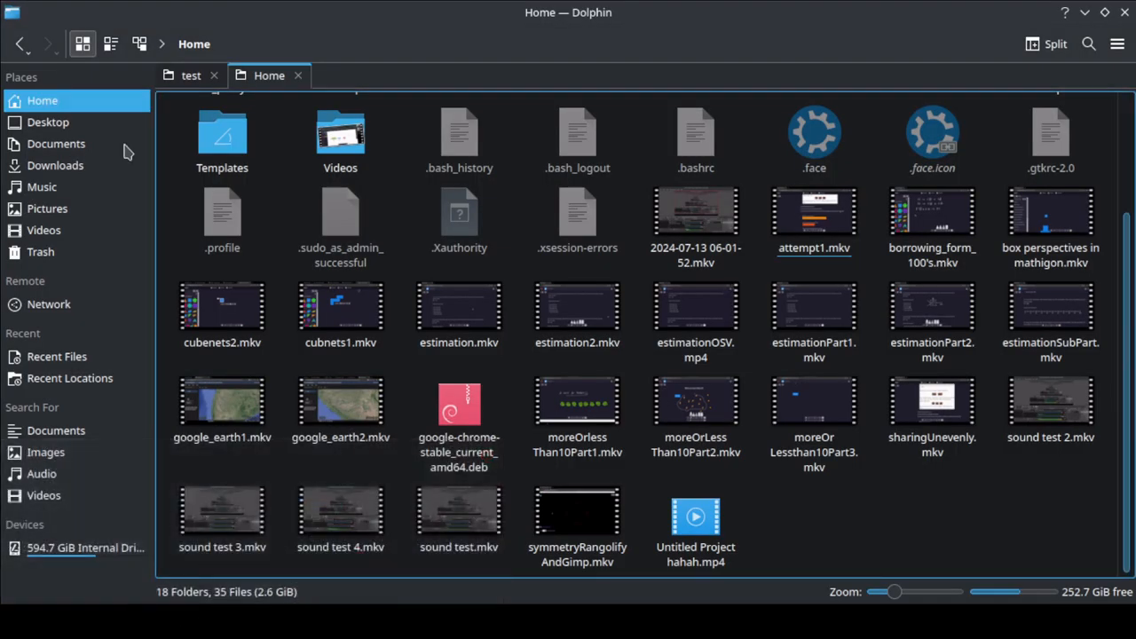
pyautogui.click(206, 72)
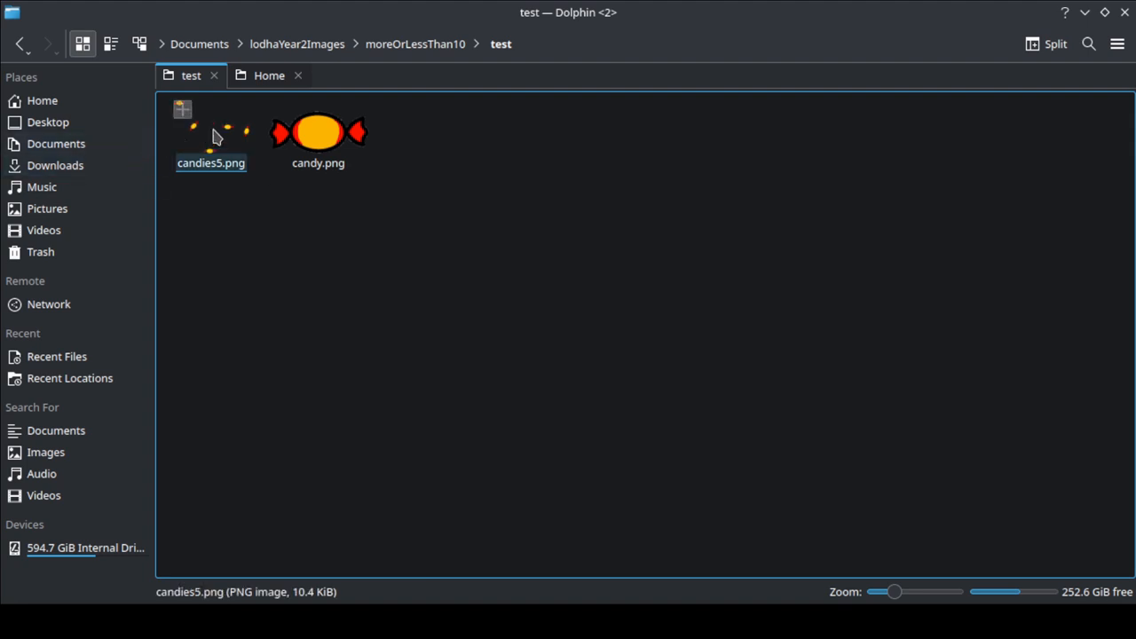
pyautogui.moveTo(213, 136); pyautogui.dragTo(530, 357)
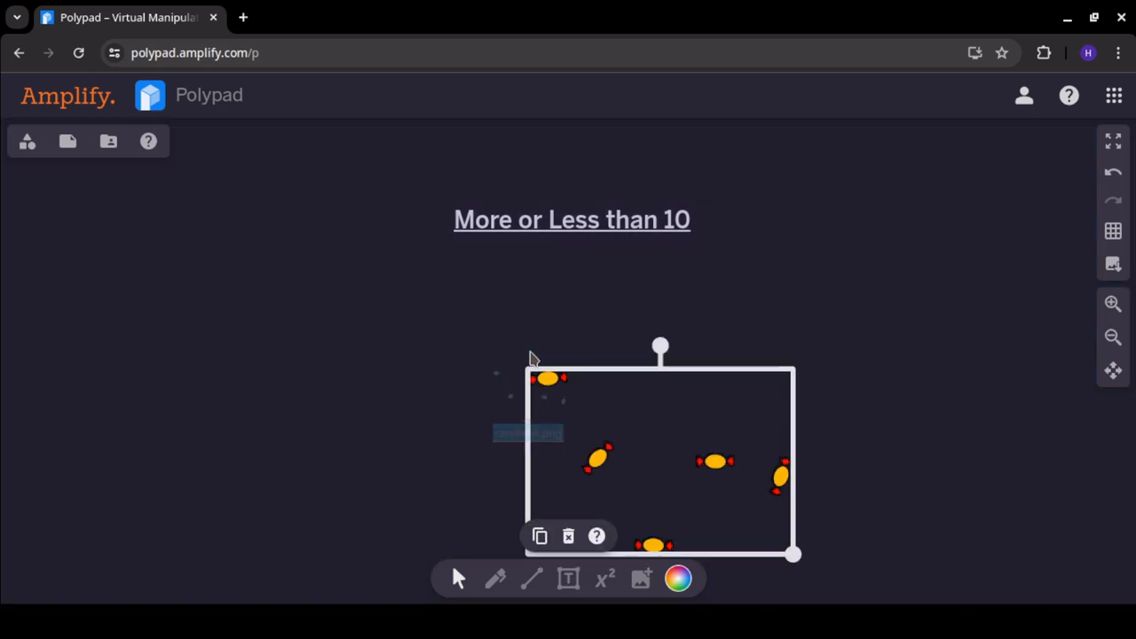
pyautogui.click(323, 370)
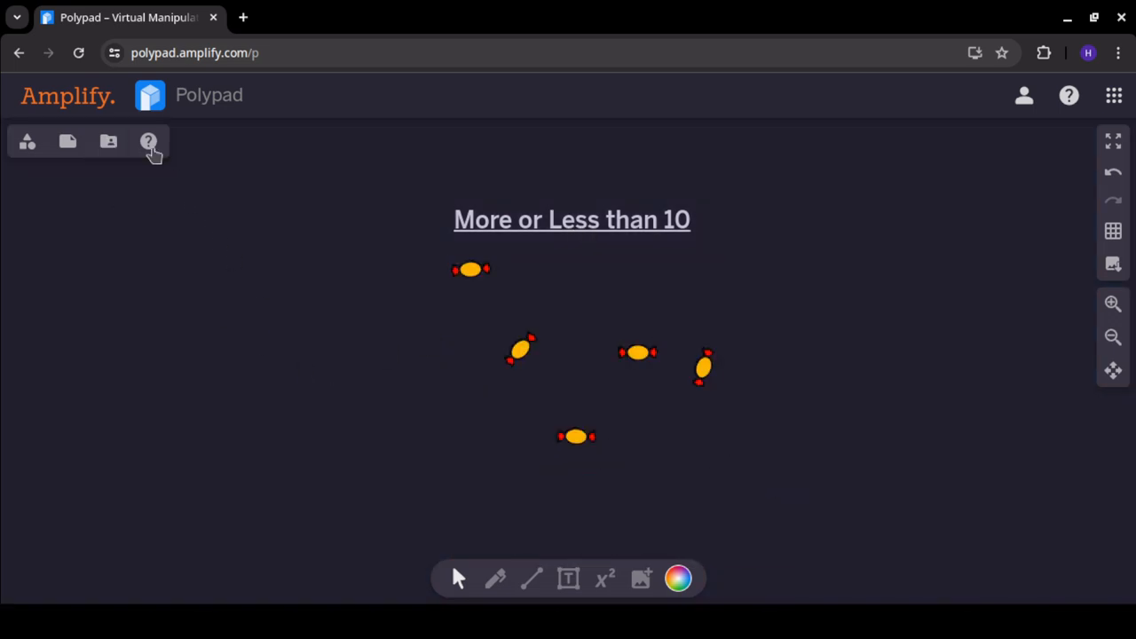
# Turn on authoring mode for the Polypad file
pyautogui.click(545, 353)
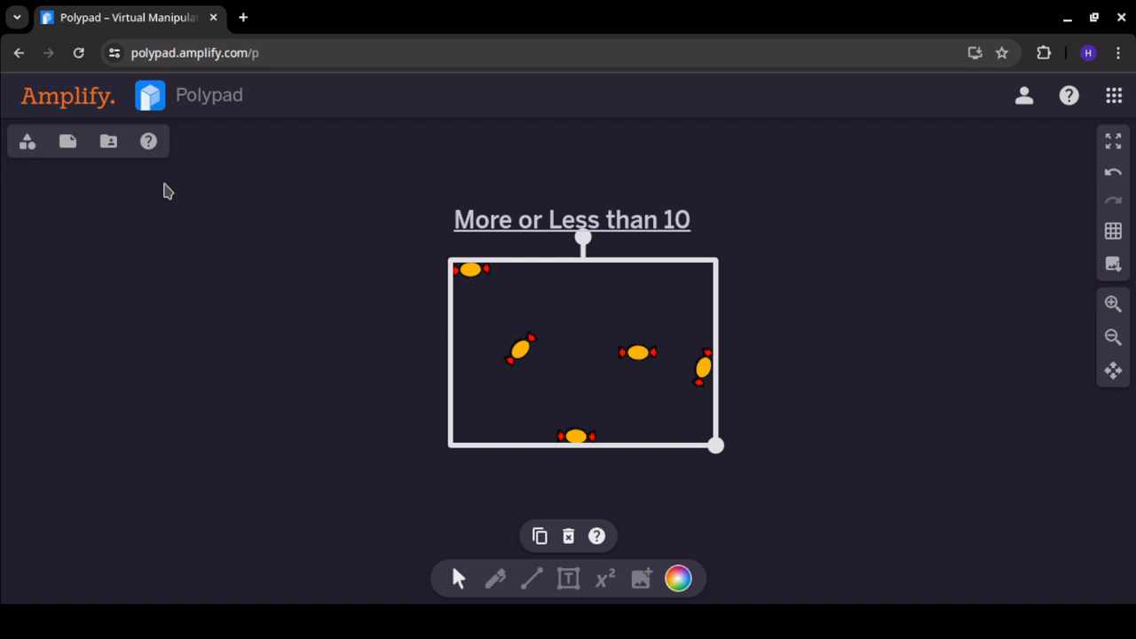
pyautogui.click(68, 143)
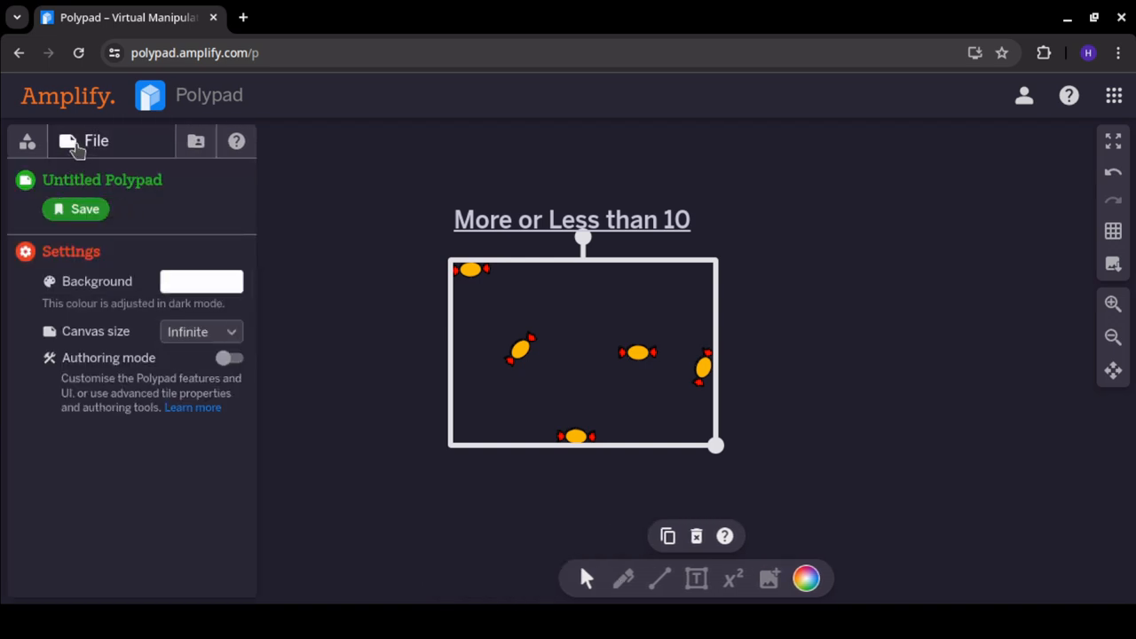
pyautogui.click(228, 359)
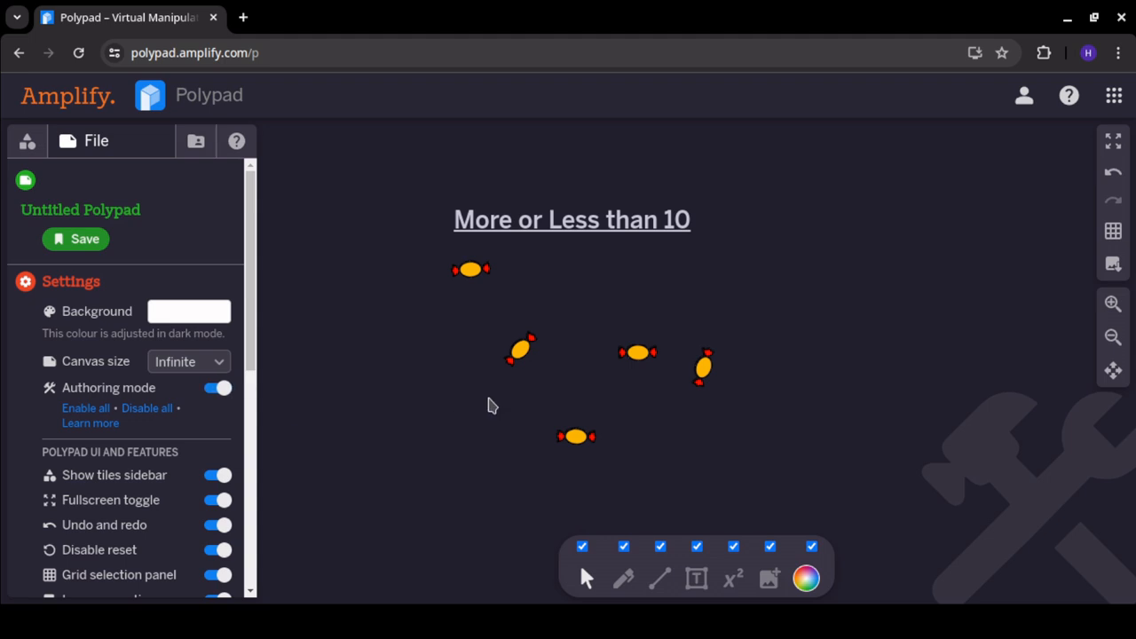
# Create an action button for the candies image from its authoring options
pyautogui.click(613, 403)
pyautogui.click(740, 513)
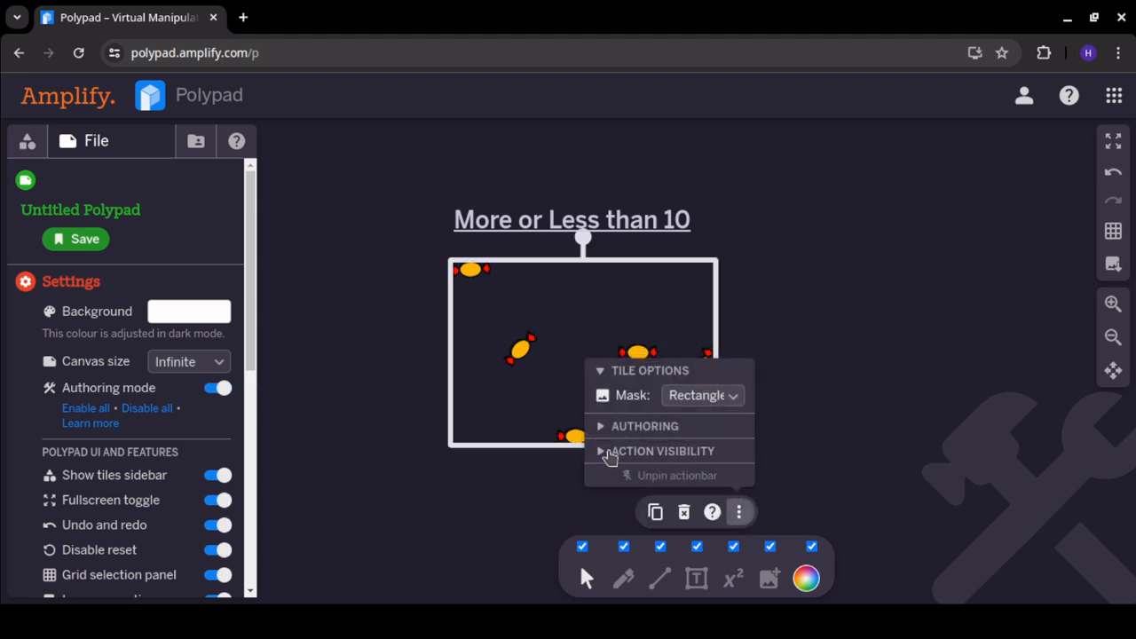
pyautogui.click(609, 453)
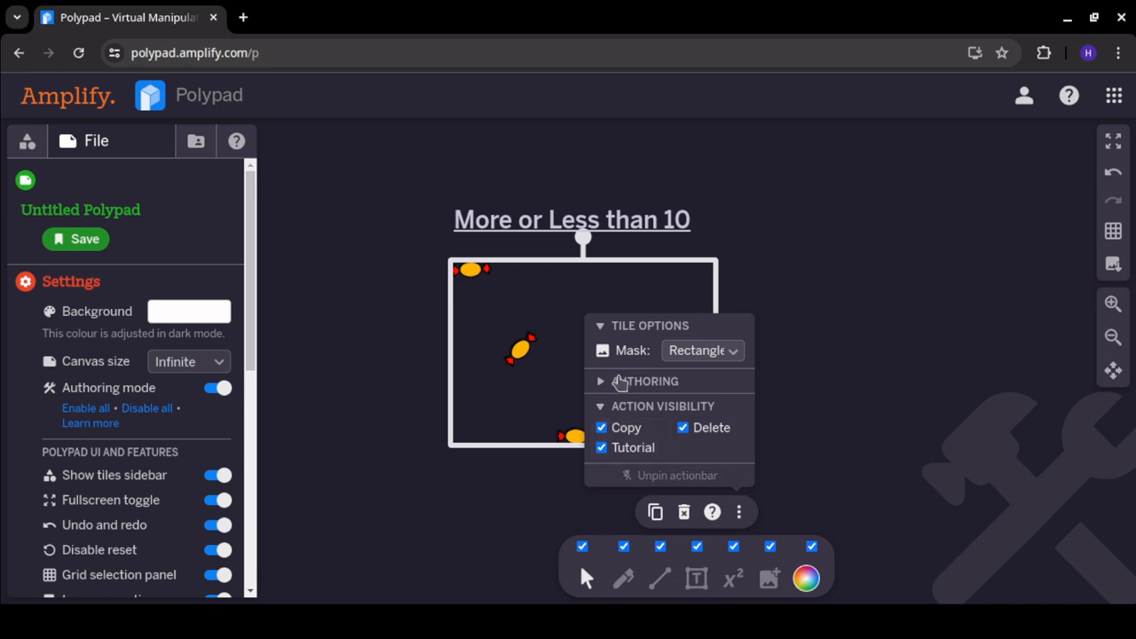
pyautogui.click(619, 382)
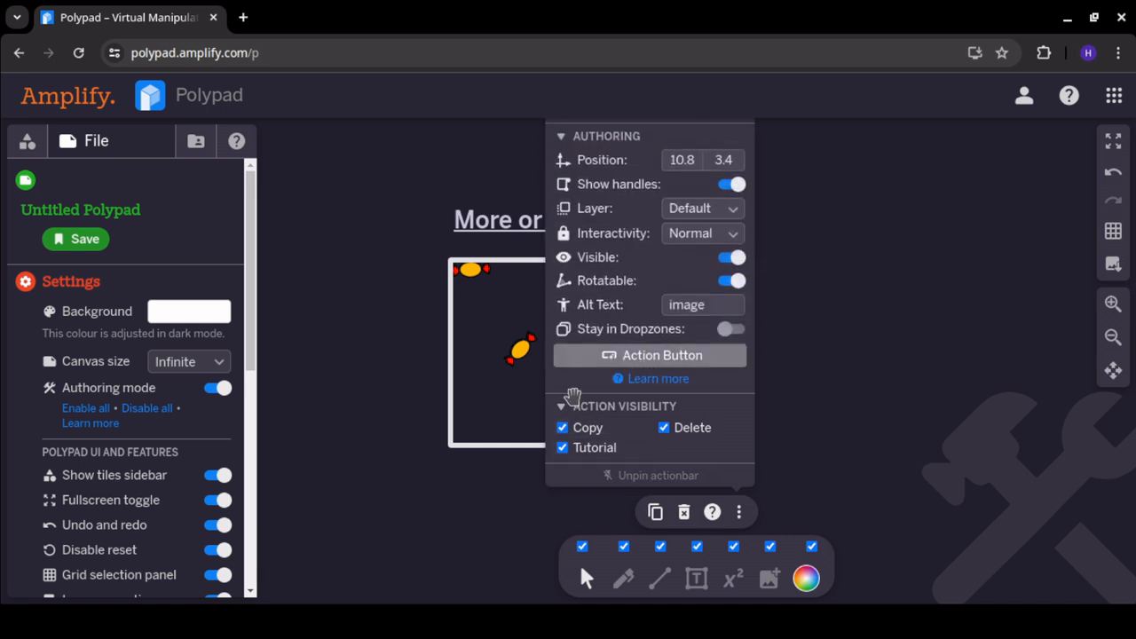
pyautogui.click(614, 357)
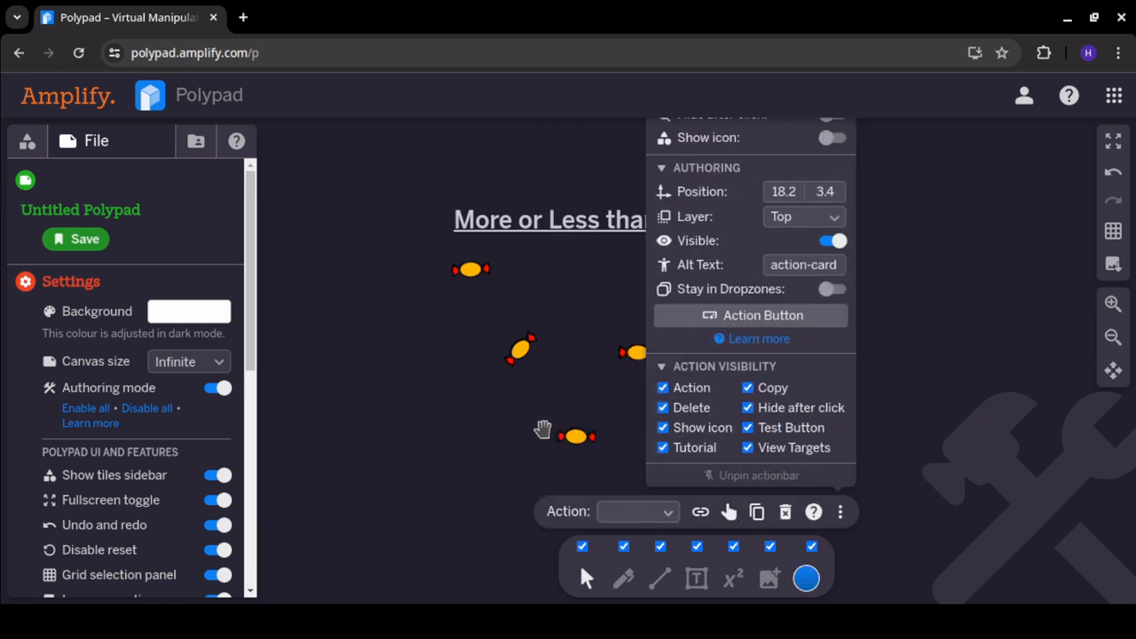
# Set the action button's action to Toggle and relabel the button "Candy"
pyautogui.click(648, 515)
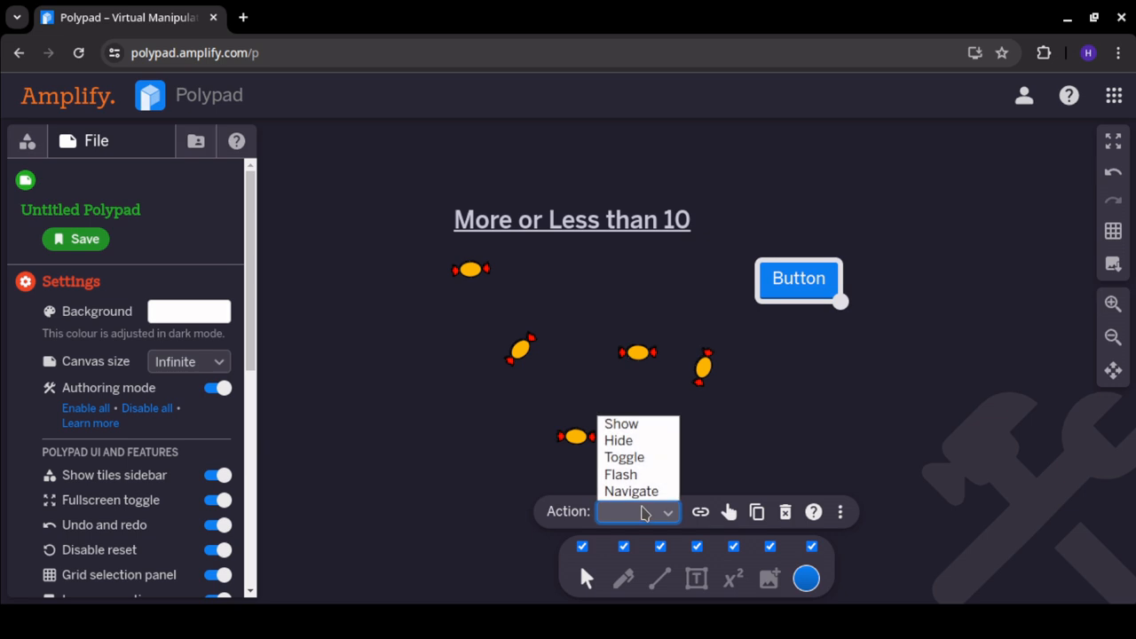
pyautogui.click(641, 458)
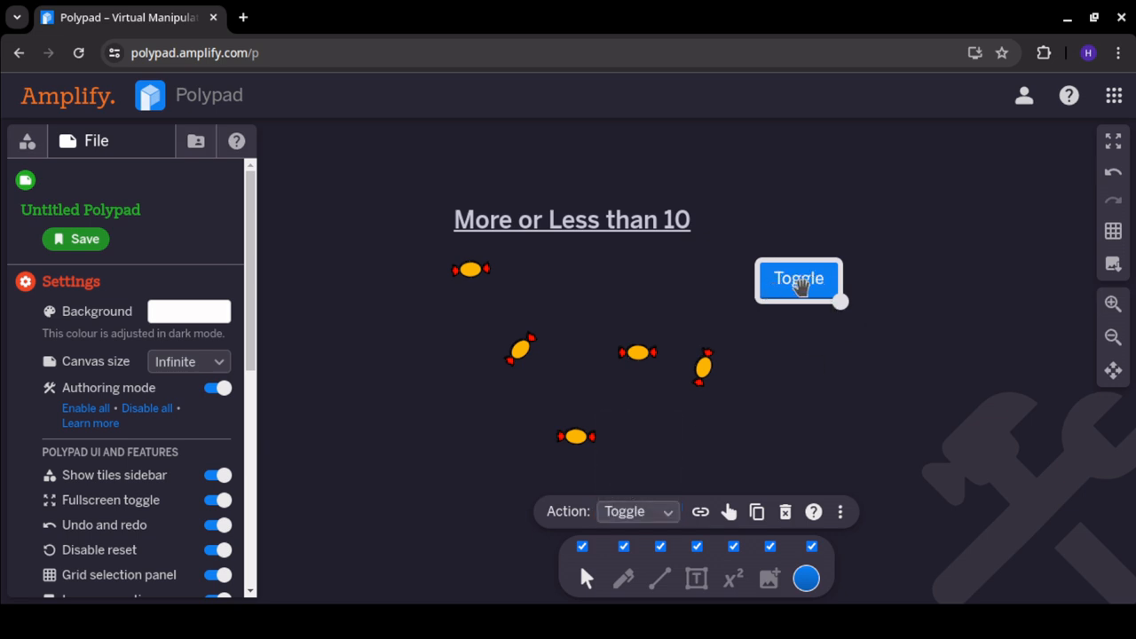
pyautogui.doubleClick(801, 283)
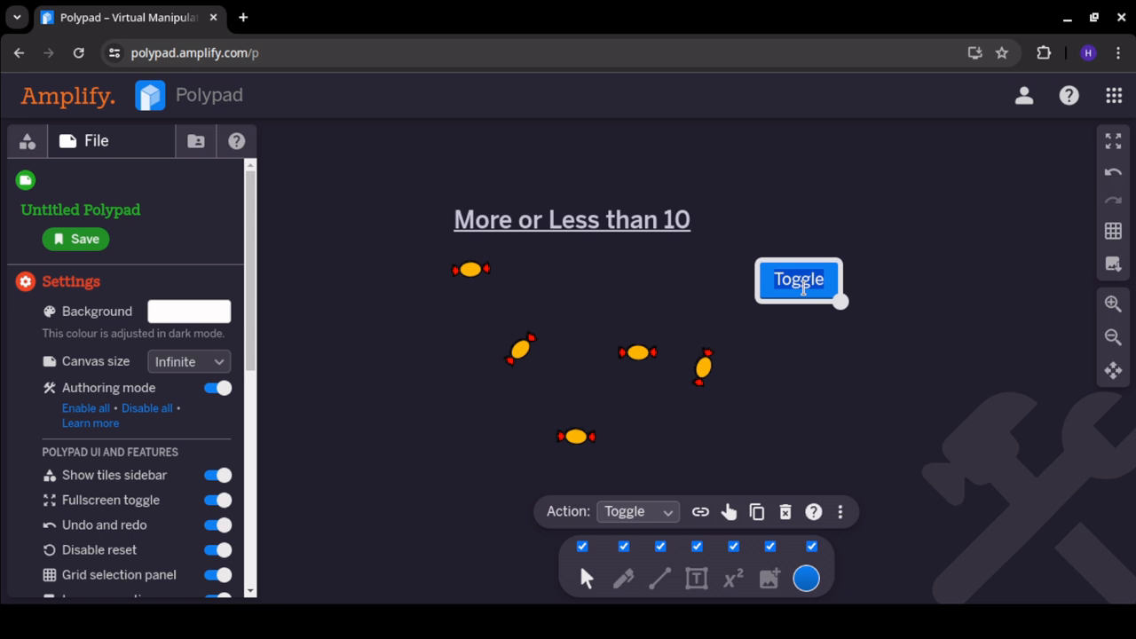
pyautogui.write('Candy')
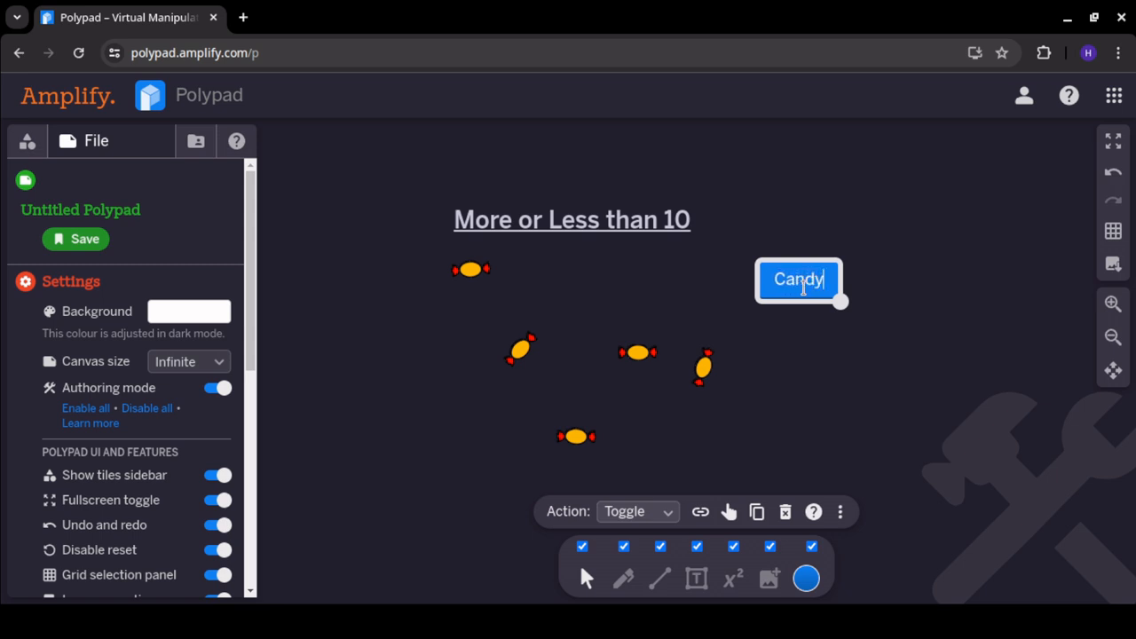
# Move the Candy button to the left of the candies image and collapse the file sidebar
pyautogui.click(799, 320)
pyautogui.moveTo(791, 285); pyautogui.dragTo(357, 290)
pyautogui.click(127, 142)
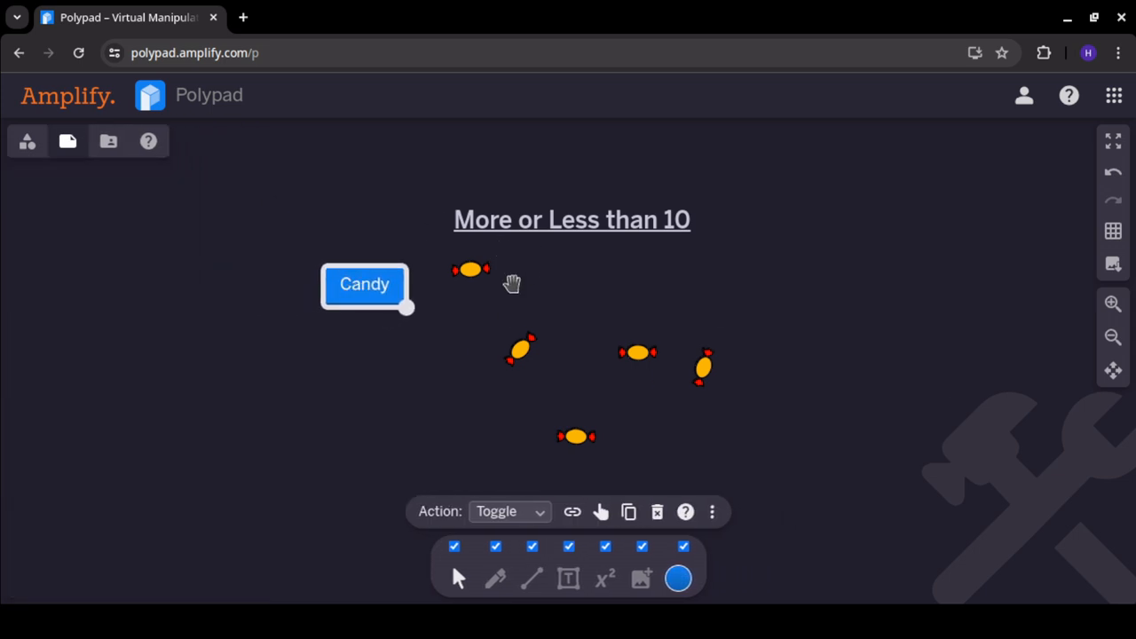
# Nudge the candies image beneath the title and set its interactivity to Locked
pyautogui.click(634, 400)
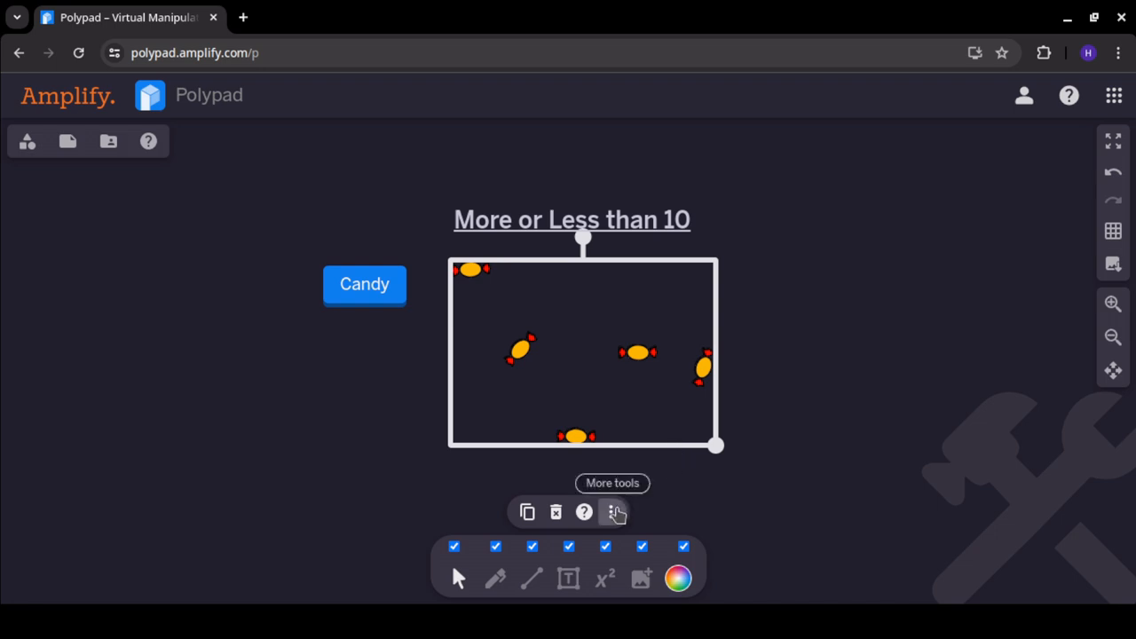
pyautogui.moveTo(585, 346)
pyautogui.mouseDown()
pyautogui.moveTo(745, 352)
pyautogui.moveTo(579, 355)
pyautogui.mouseUp()
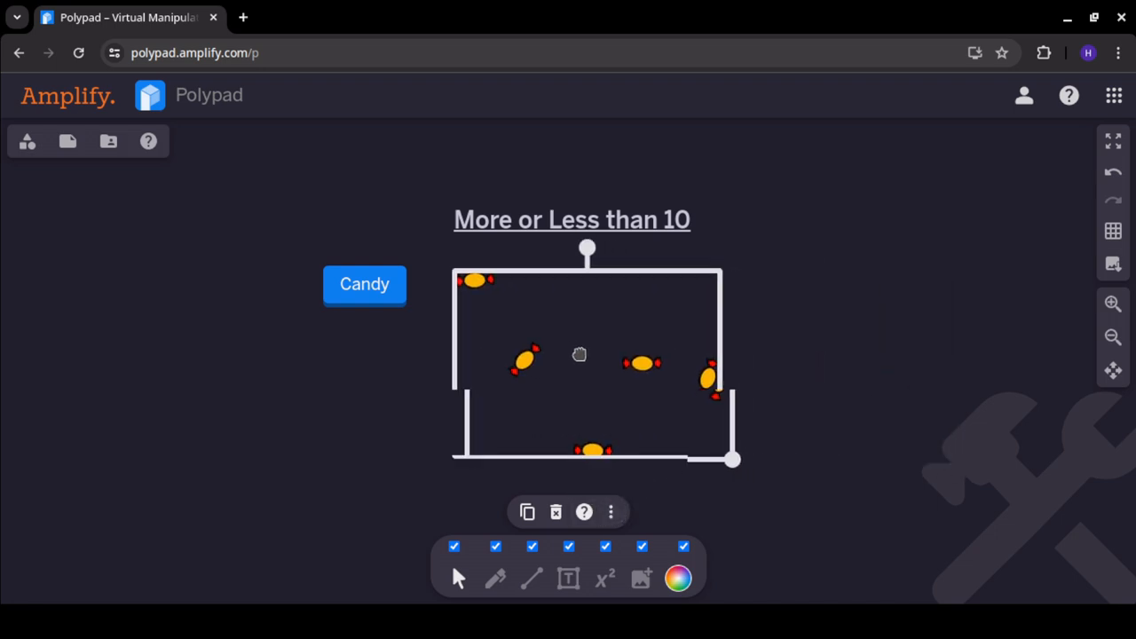
pyautogui.click(611, 512)
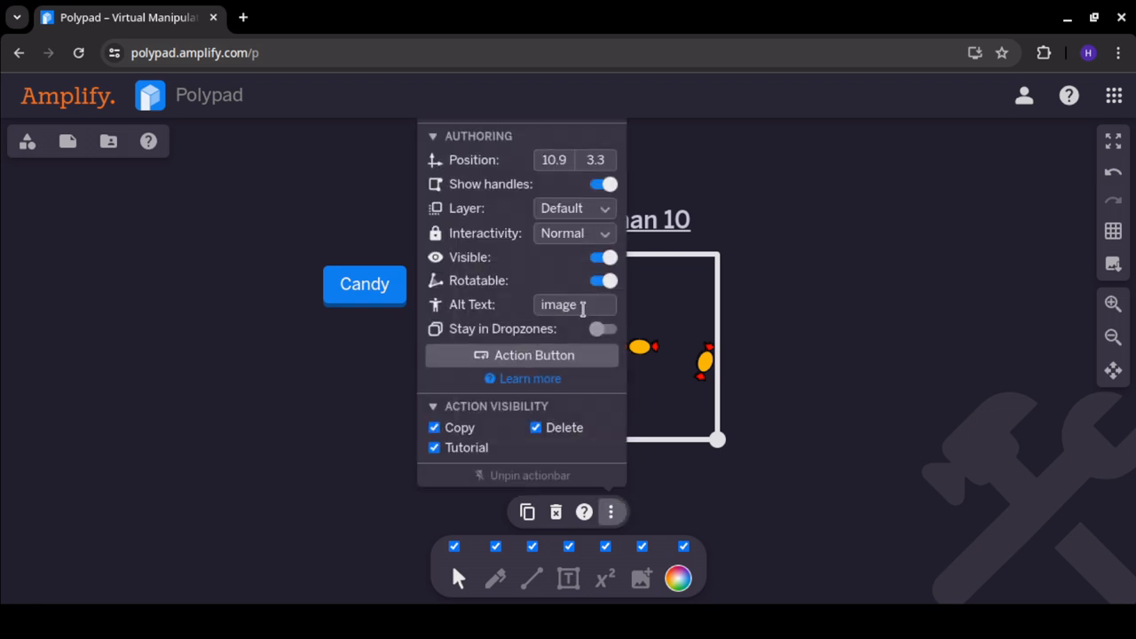
pyautogui.click(597, 234)
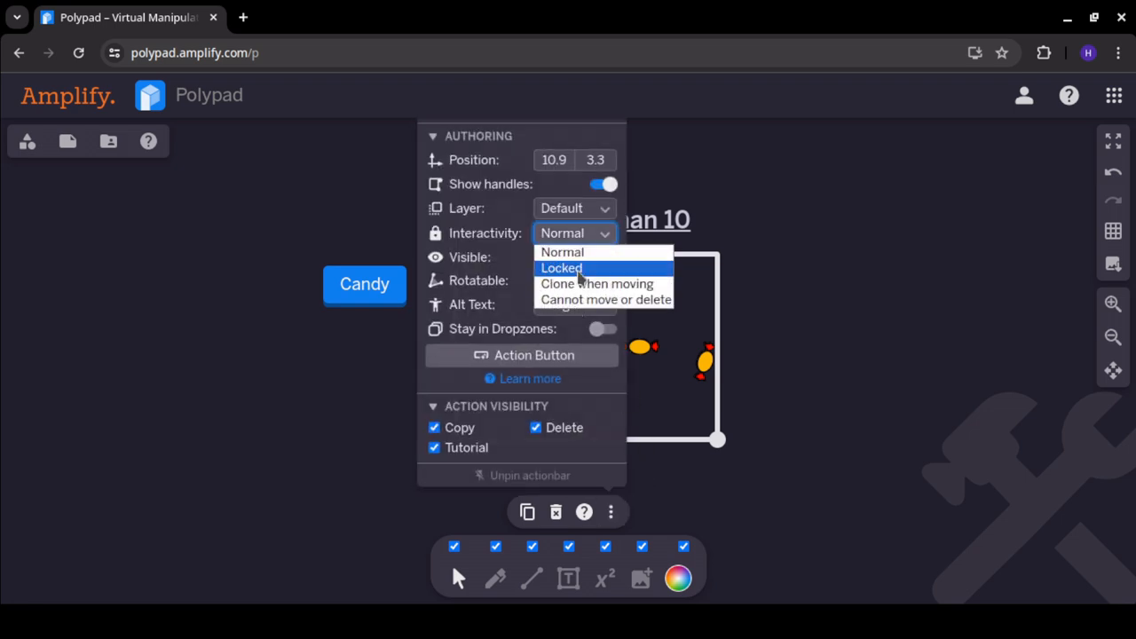
pyautogui.click(577, 268)
pyautogui.click(797, 276)
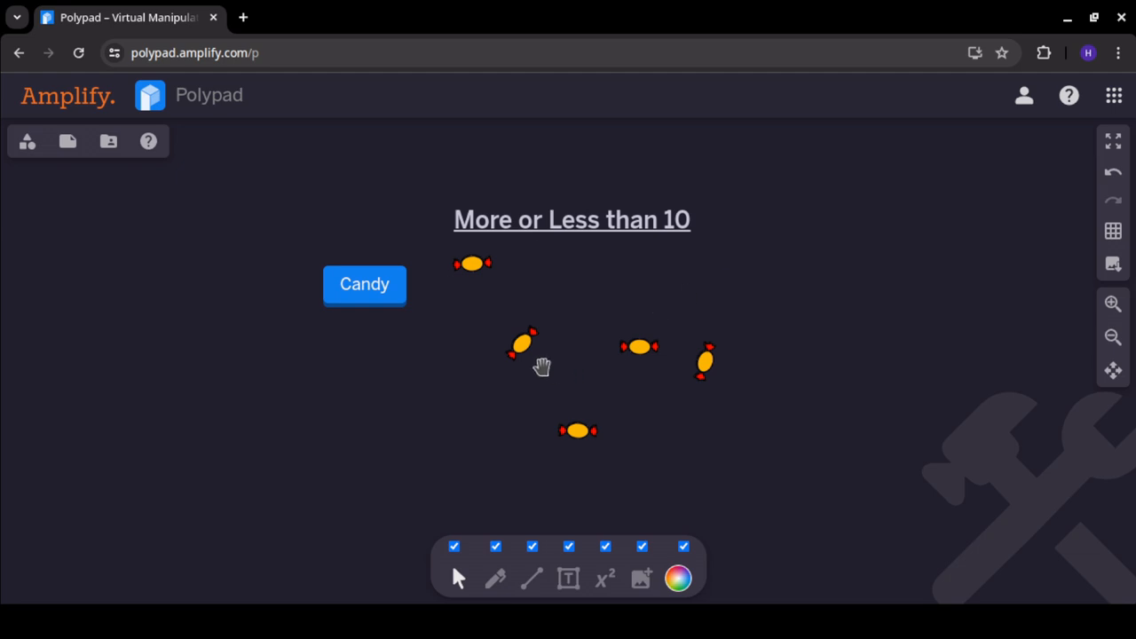
# Test the Candy button's toggle action to hide the candies image, leaving nothing selected
pyautogui.click(381, 286)
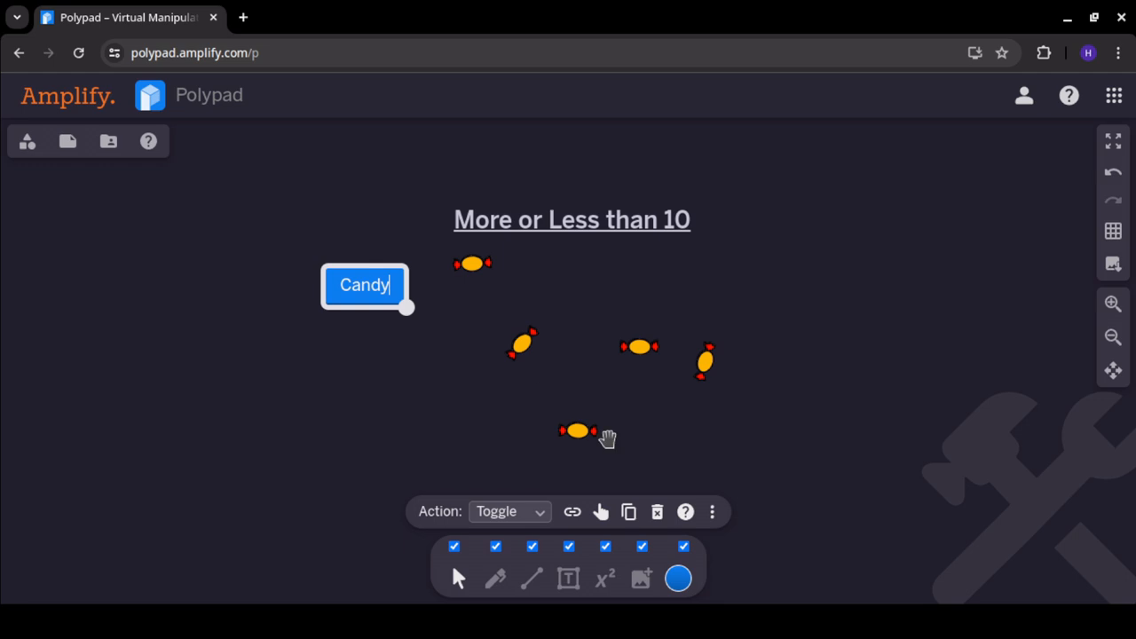
pyautogui.click(601, 513)
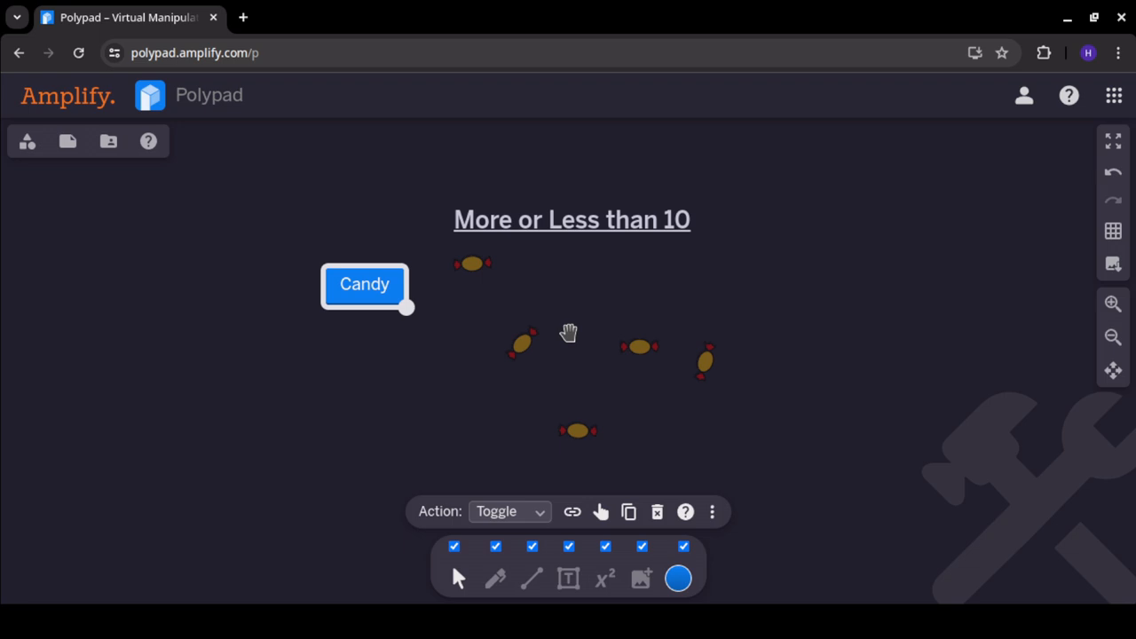
pyautogui.click(542, 295)
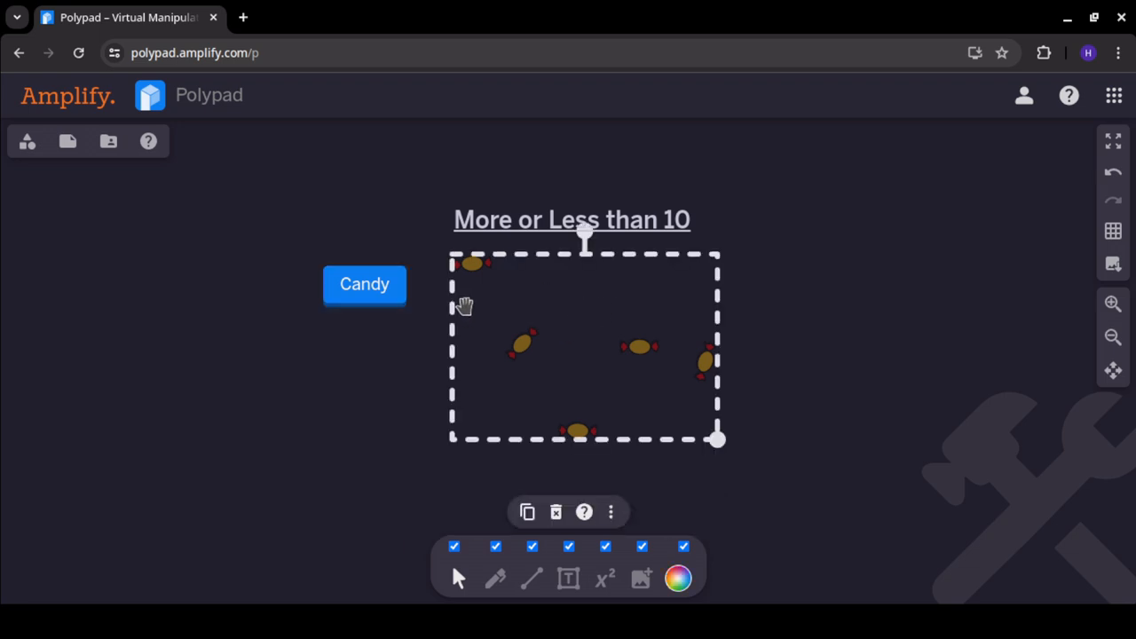
pyautogui.click(395, 221)
# Turn off authoring mode for the file and try the Candy button on the canvas
pyautogui.click(71, 144)
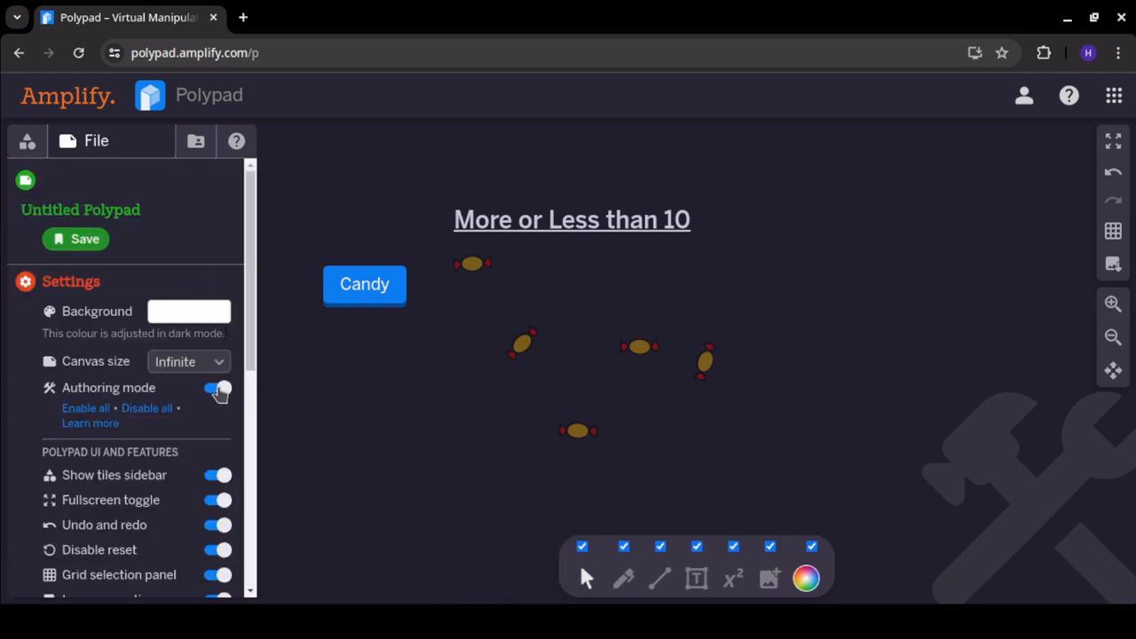
pyautogui.click(219, 388)
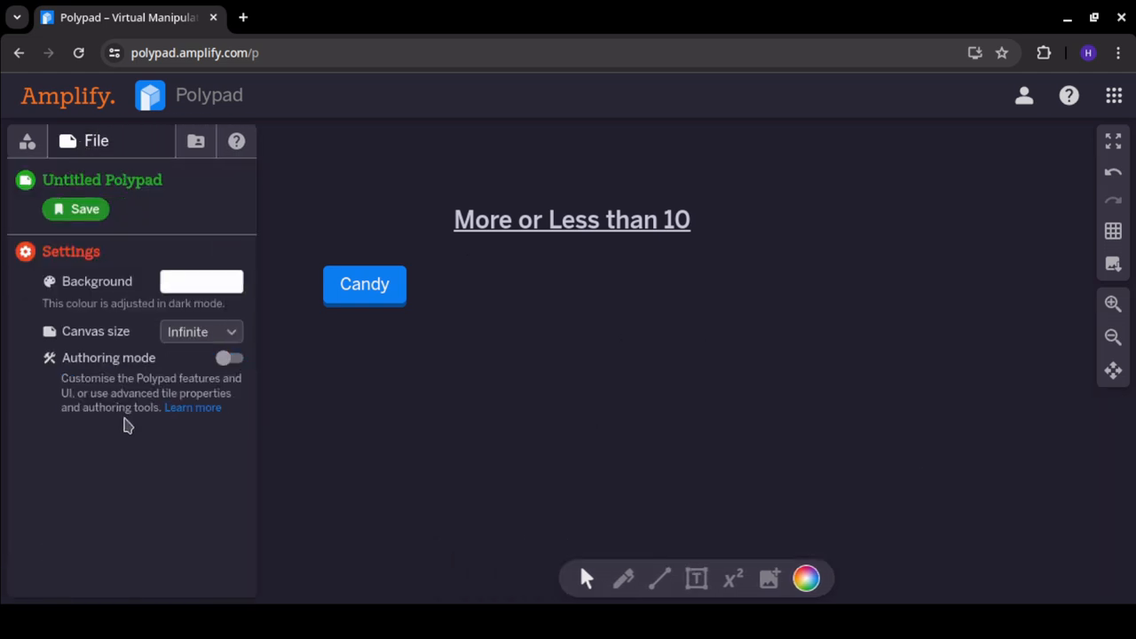
pyautogui.click(382, 293)
# Rename the Polypad file "Test - More Or Less than 10" and save it
pyautogui.click(166, 180)
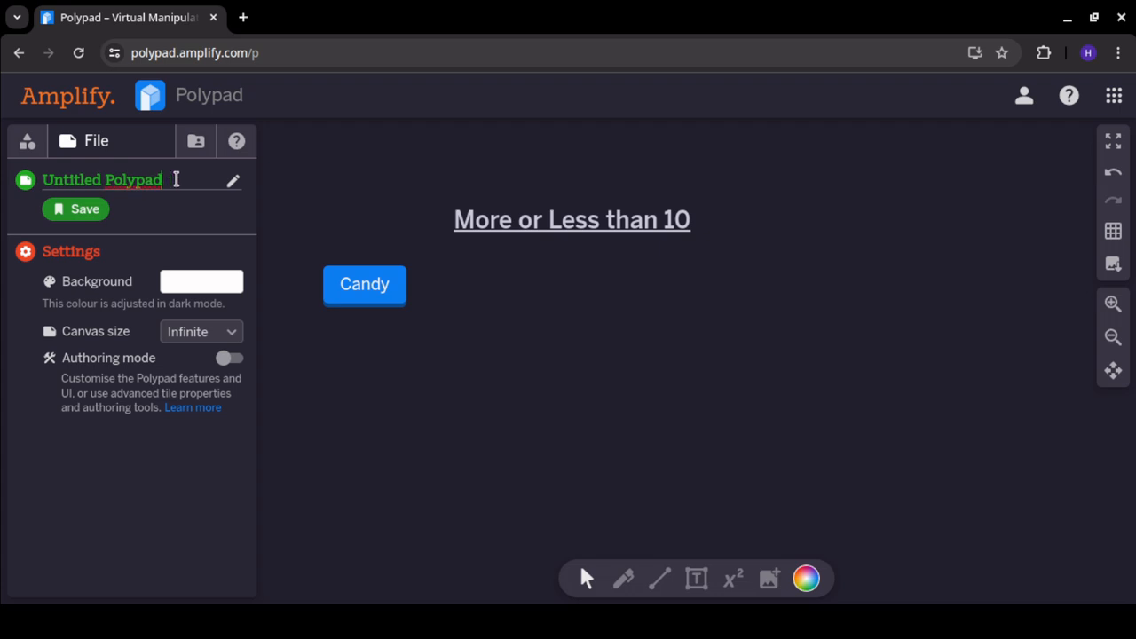
pyautogui.tripleClick(153, 180)
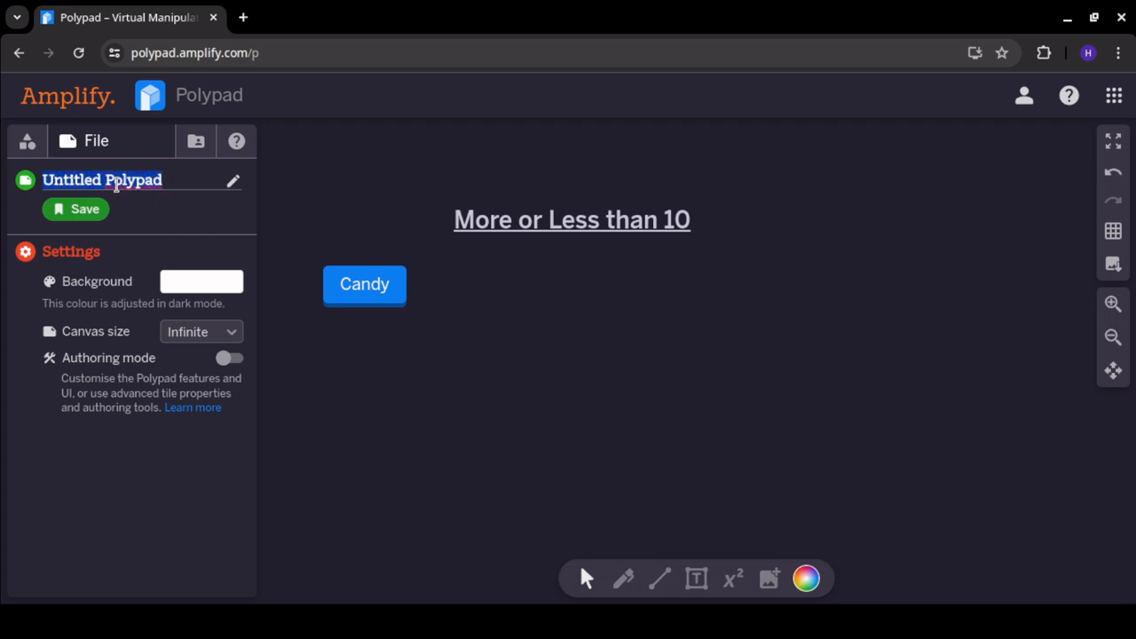
pyautogui.write('M')
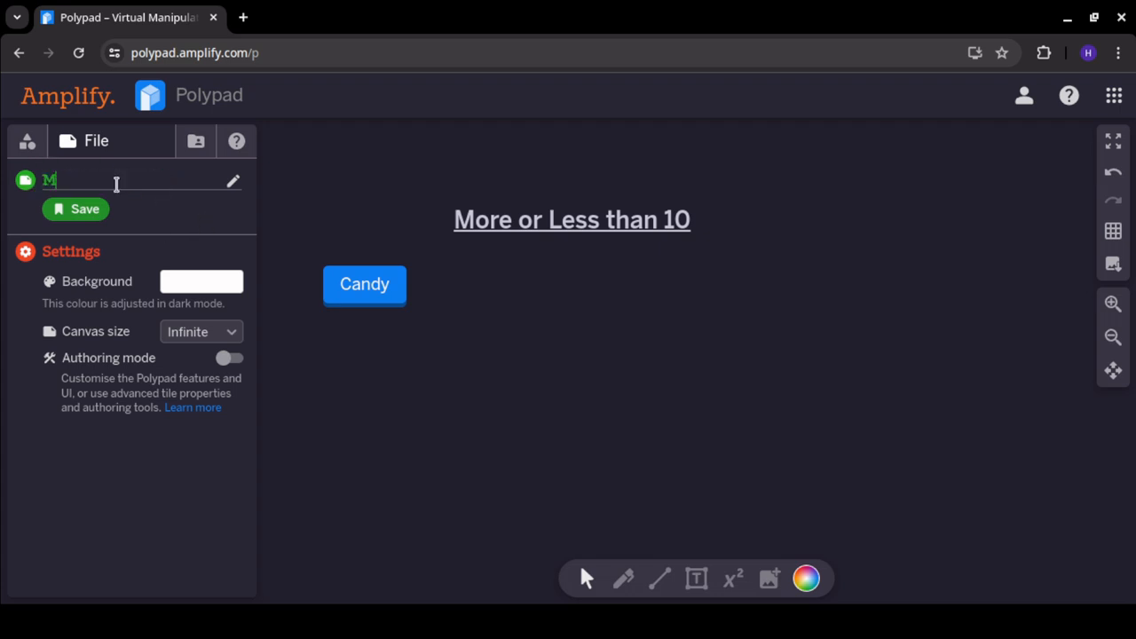
pyautogui.write('ore Or Less than -')
pyautogui.press('BackSpace')
pyautogui.write('10')
pyautogui.press('Left')
pyautogui.press('Left')
pyautogui.press('Left')
pyautogui.press('Left')
pyautogui.press('Left')
pyautogui.press('Left')
pyautogui.press('Left')
pyautogui.press('Left')
pyautogui.press('Left')
pyautogui.press('Left')
pyautogui.press('Left')
pyautogui.press('Left')
pyautogui.press('Left')
pyautogui.press('Left')
pyautogui.press('Left')
pyautogui.press('Left')
pyautogui.press('Left')
pyautogui.press('Left')
pyautogui.press('Left')
pyautogui.press('Left')
pyautogui.write('Test')
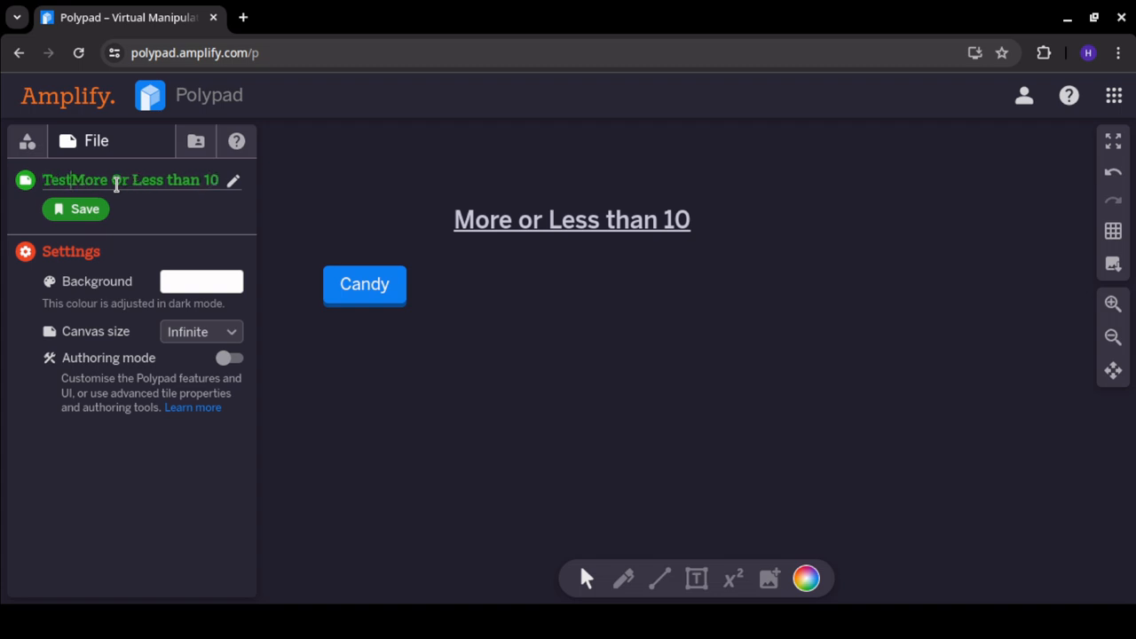
pyautogui.write(' -')
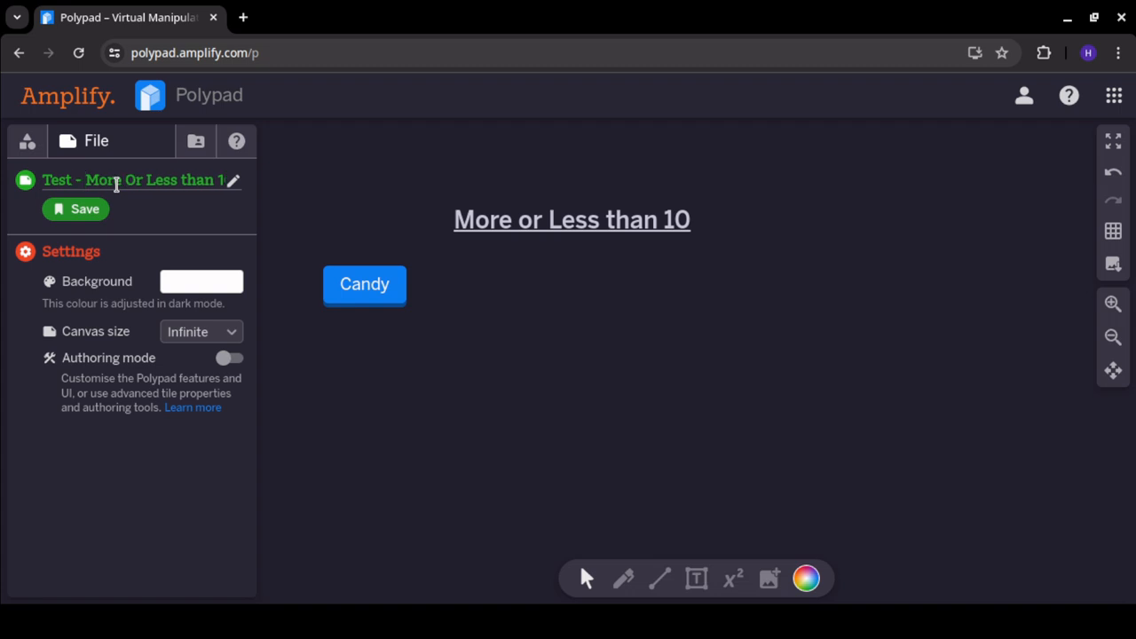
pyautogui.click(82, 213)
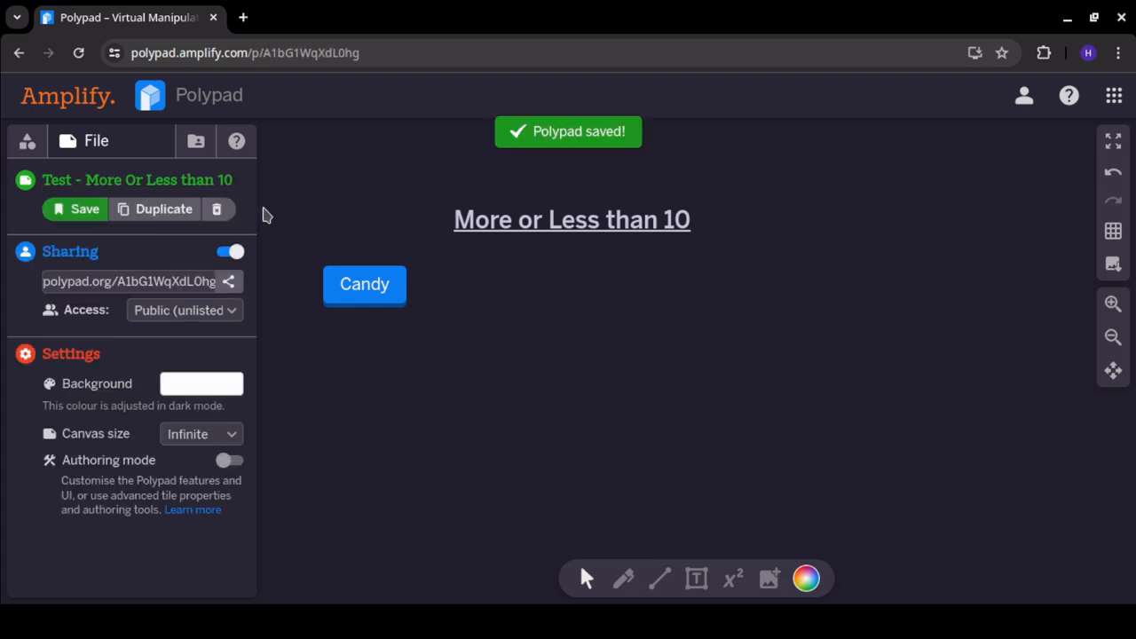
# View the saved Polypad's share link options and look for Test - More Or Less than 10 in the library
pyautogui.click(228, 283)
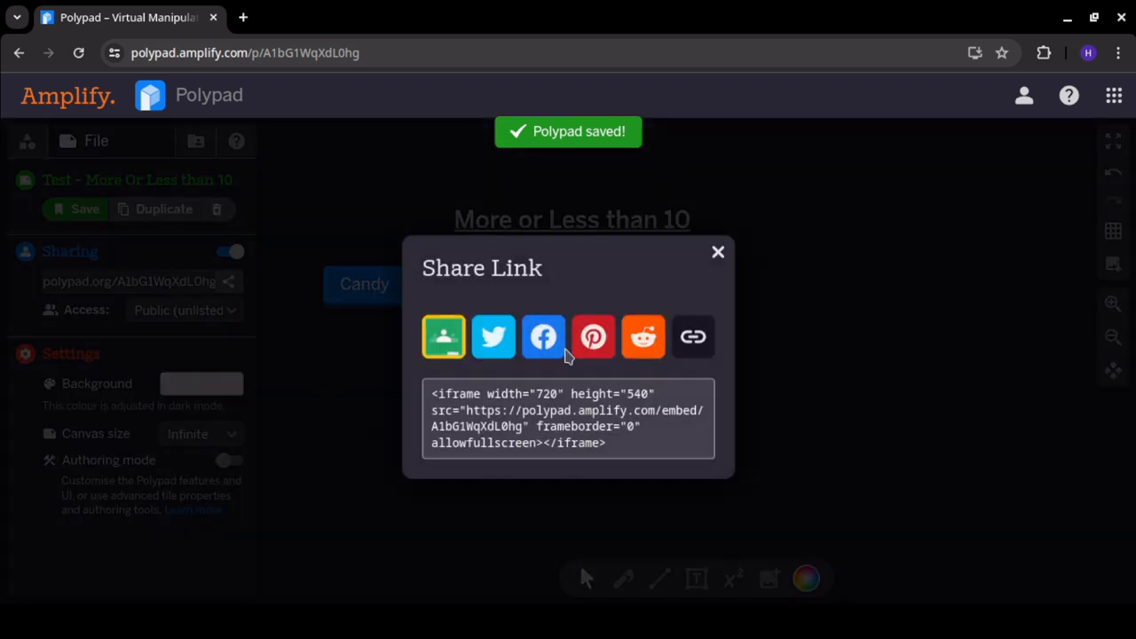
pyautogui.click(251, 191)
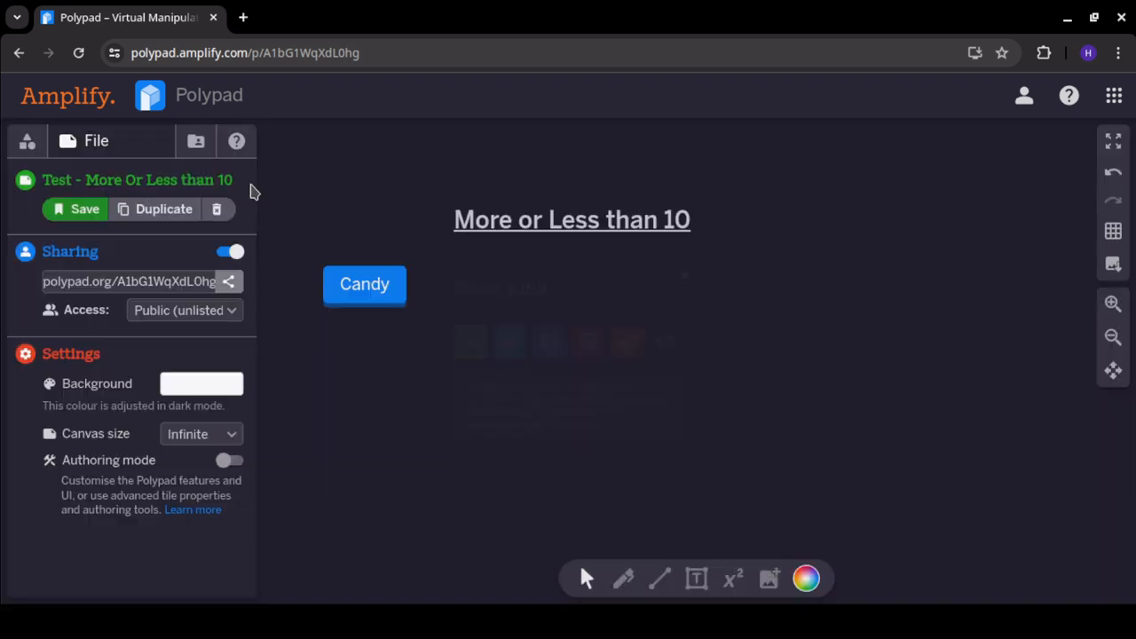
pyautogui.click(196, 142)
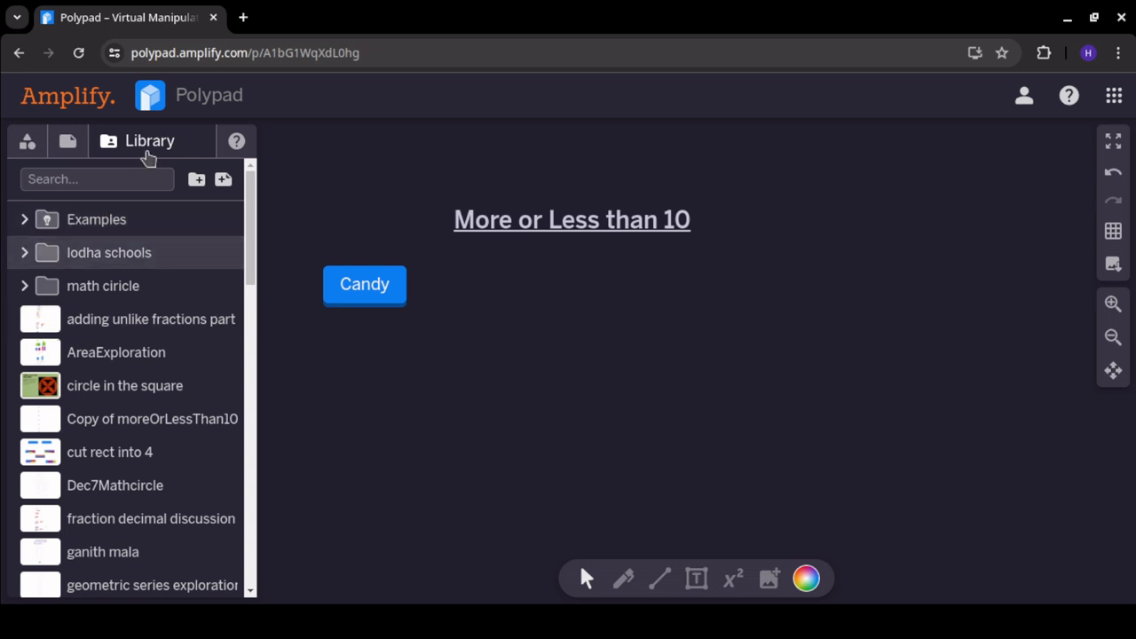
pyautogui.scroll(-5, 138, 355)
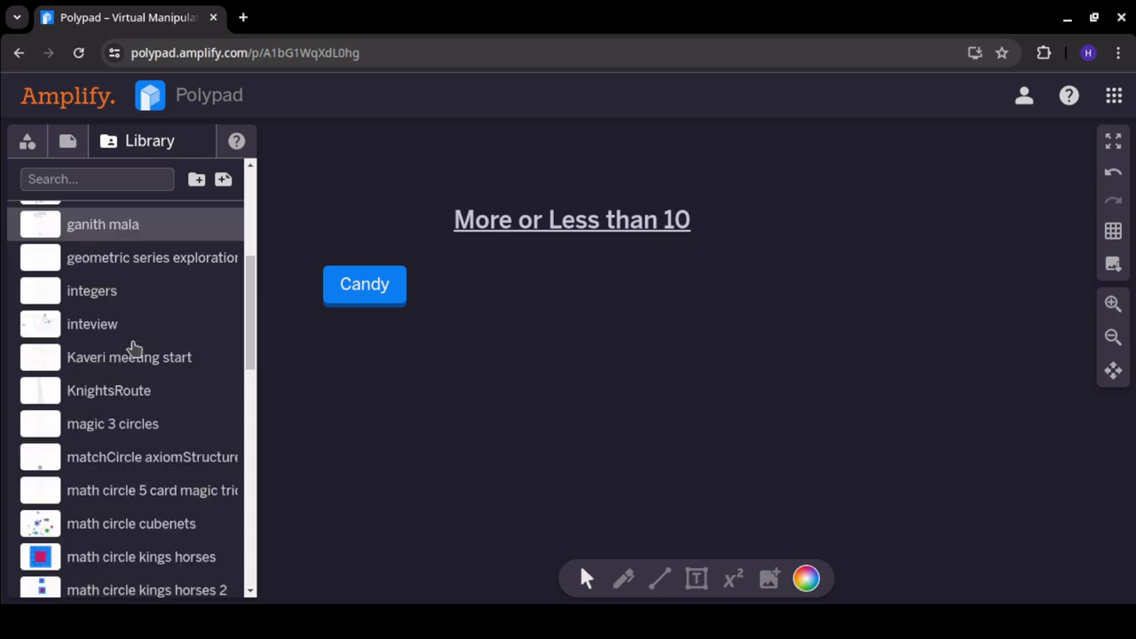
pyautogui.scroll(-8, 133, 346)
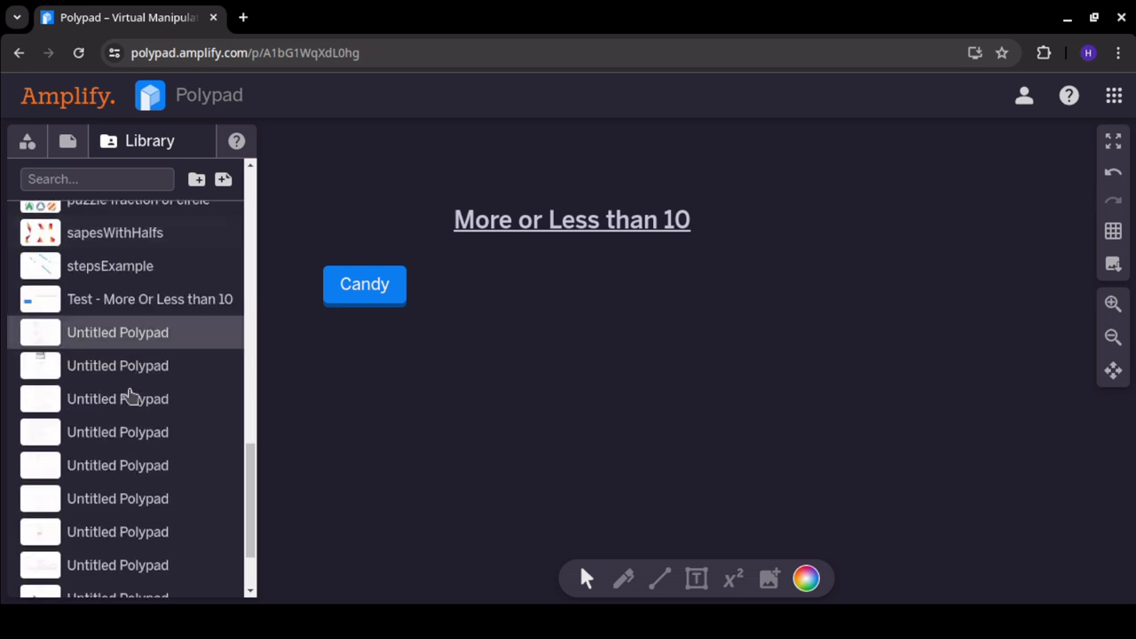
pyautogui.scroll(-3, 128, 395)
pyautogui.scroll(5, 127, 372)
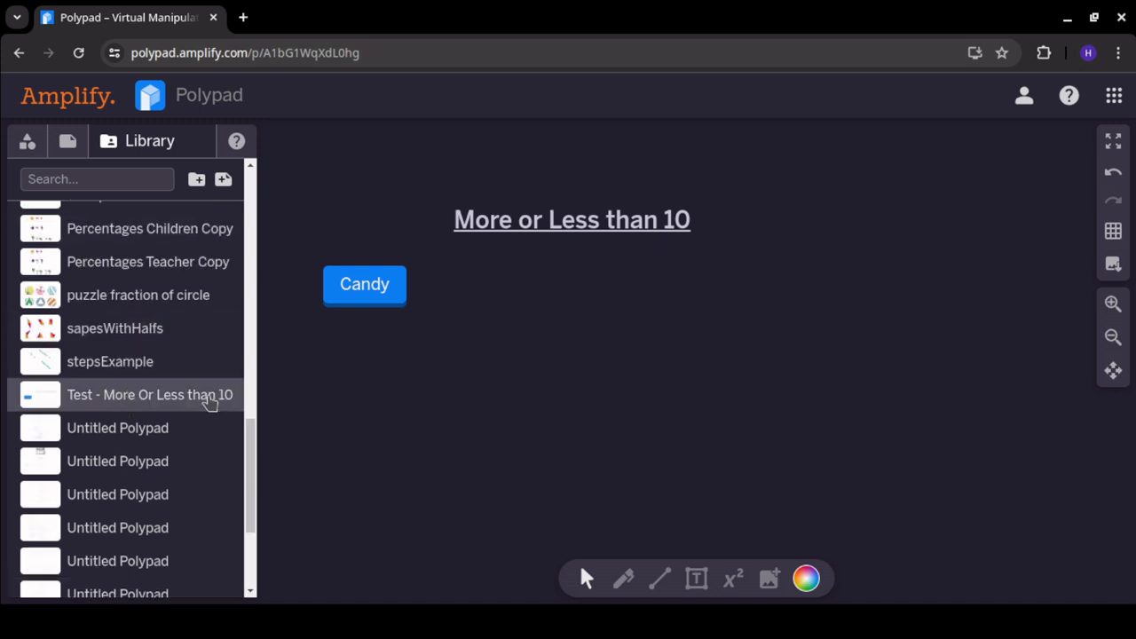
pyautogui.click(118, 145)
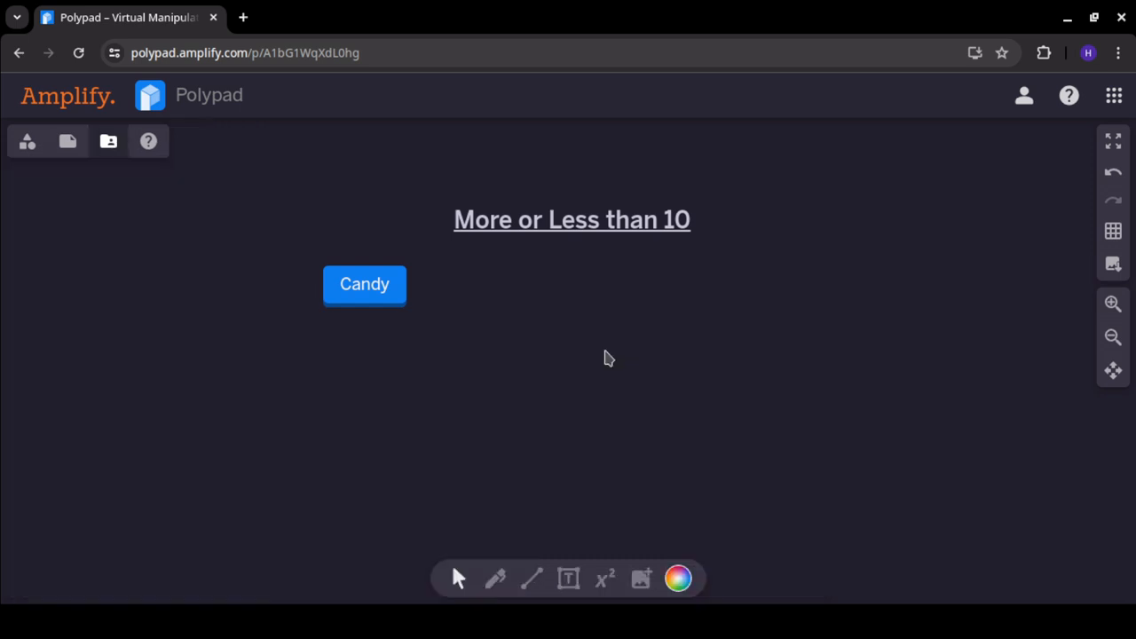